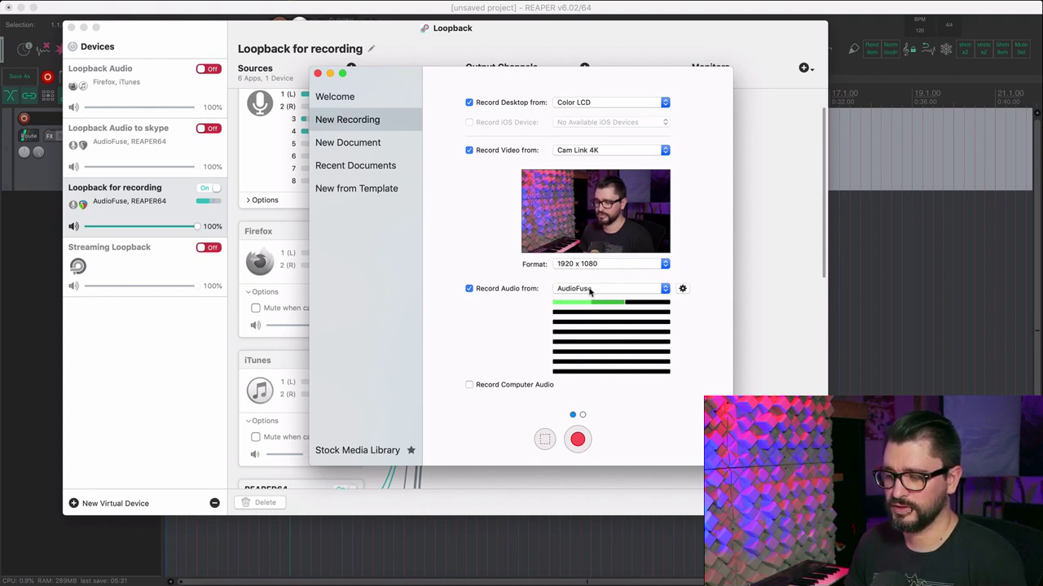
Step: Leave AudioFuse as the Record Audio from device and close ScreenFlow's New Recording window
{"action": "left_click", "coordinate": [590, 291]}
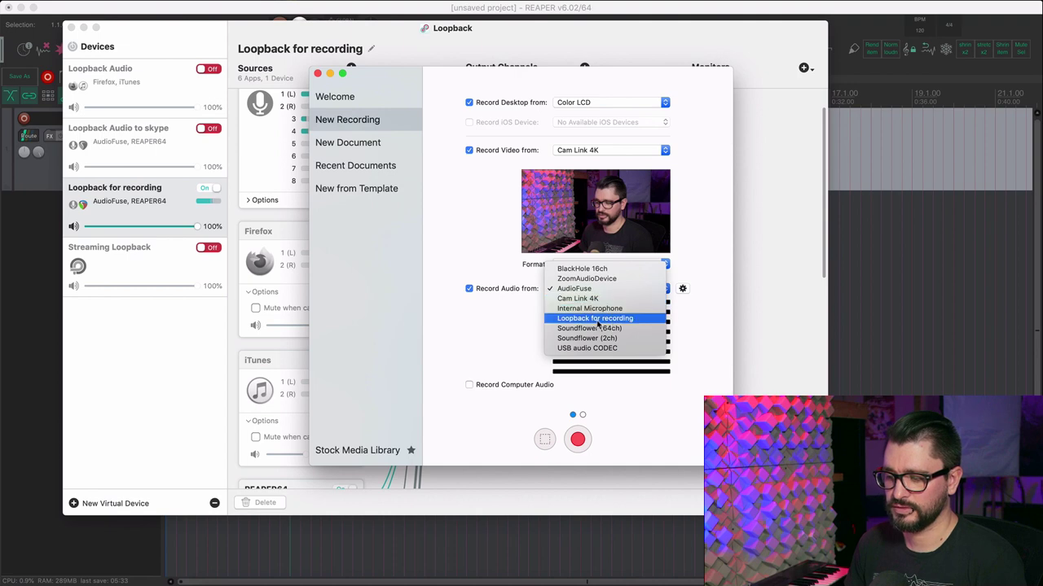
{"action": "left_click", "coordinate": [169, 342]}
{"action": "left_click", "coordinate": [169, 342]}
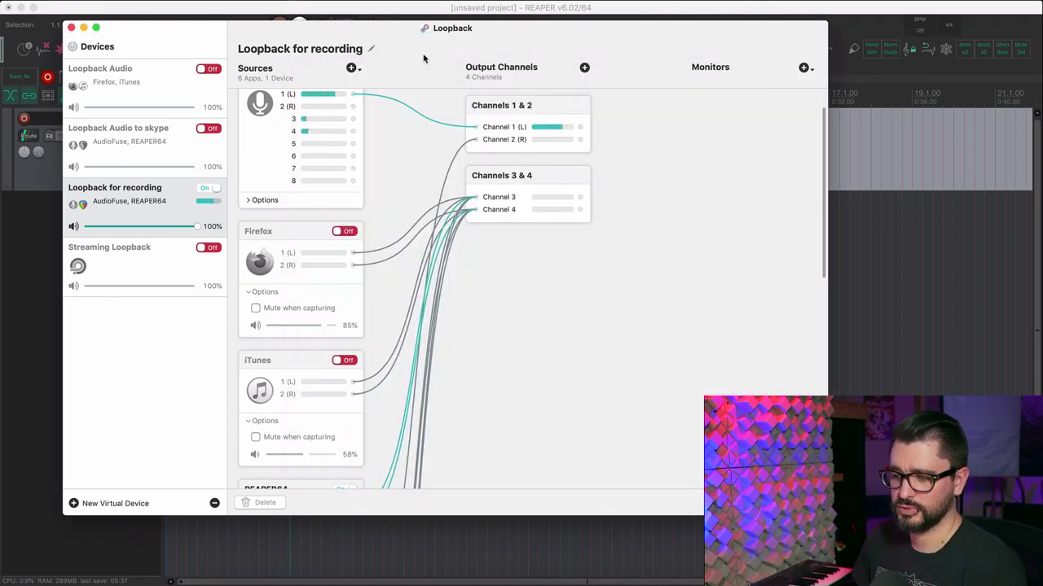
Step: Scroll Loopback's Sources to inspect how AudioFuse and REAPER64 feed the recording device's channels
{"action": "scroll", "coordinate": [458, 288], "scroll_direction": "up", "scroll_amount": 2}
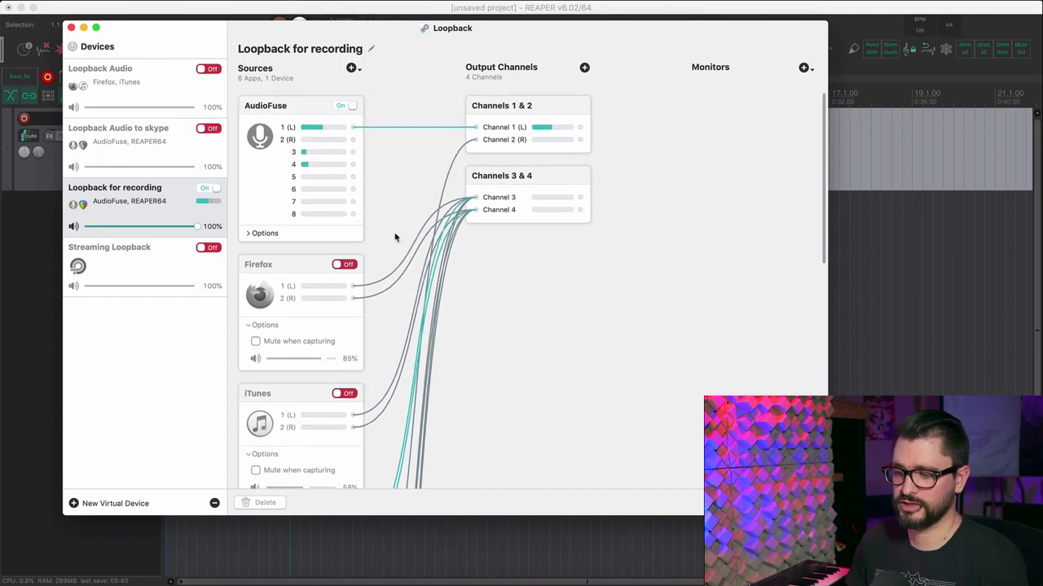
{"action": "scroll", "coordinate": [395, 236], "scroll_direction": "down", "scroll_amount": 10}
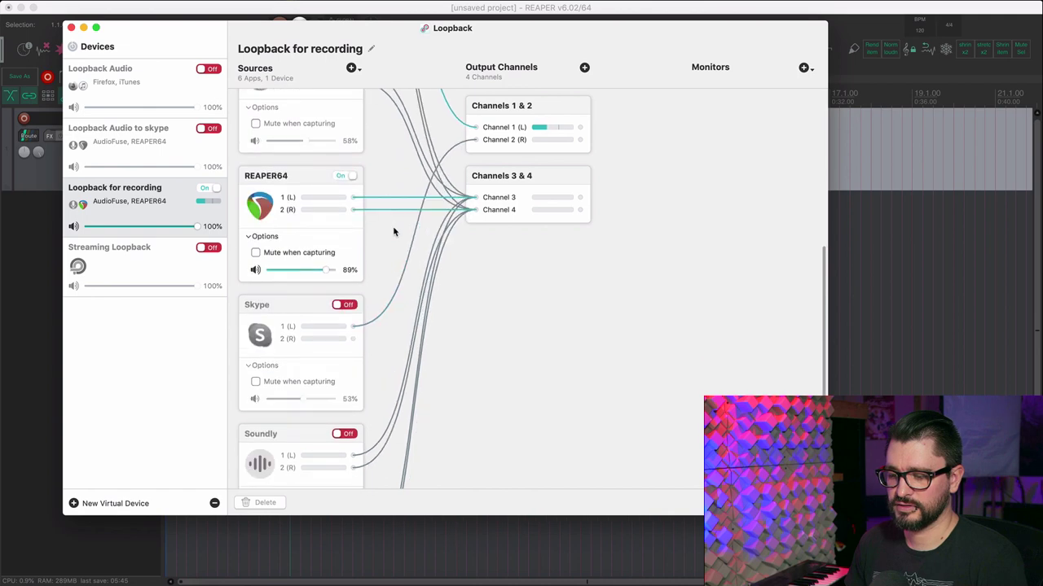
{"action": "scroll", "coordinate": [393, 232], "scroll_direction": "down", "scroll_amount": 1}
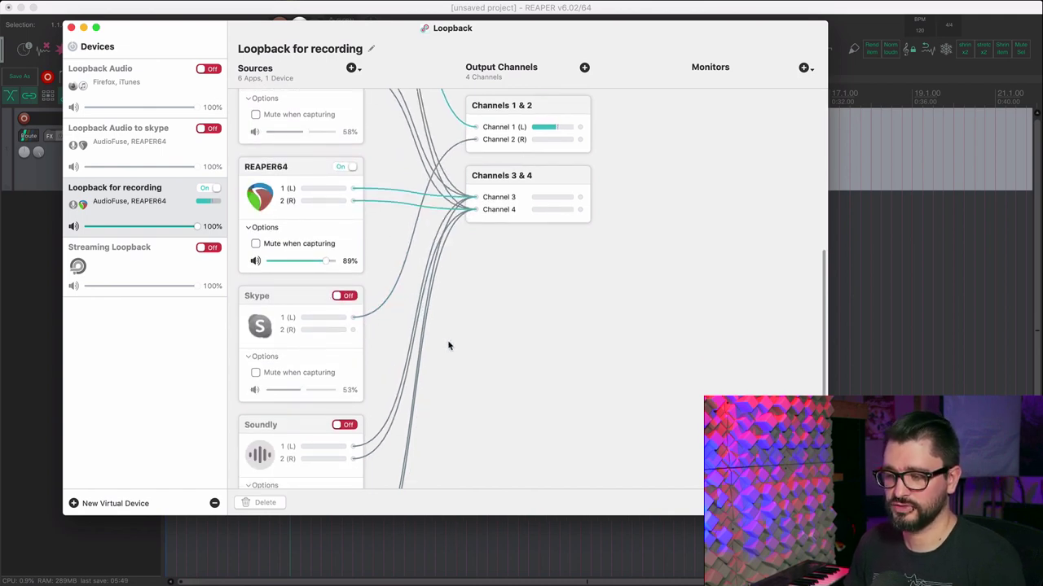
{"action": "scroll", "coordinate": [448, 345], "scroll_direction": "up", "scroll_amount": 5}
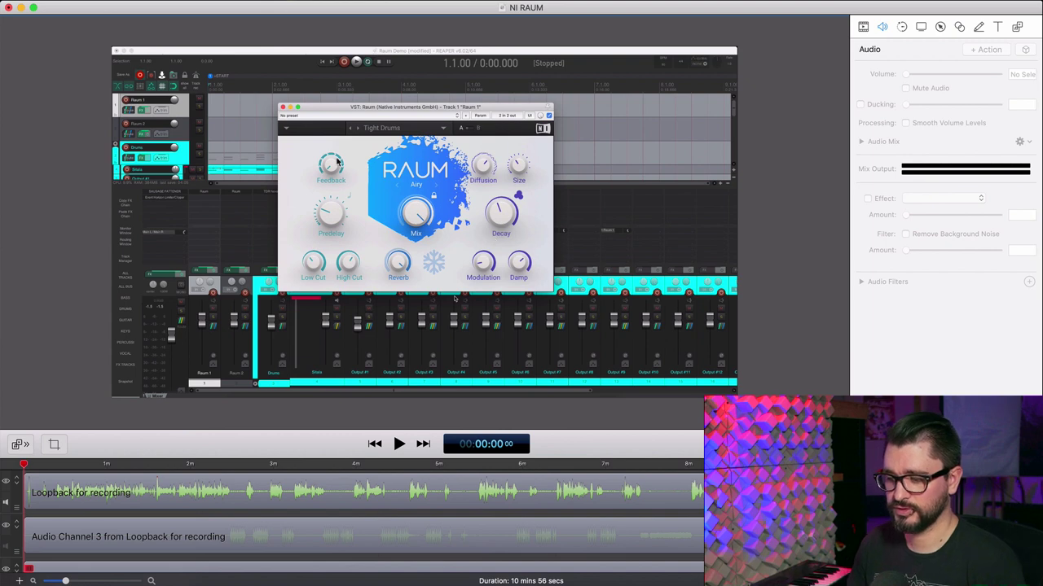
Step: Enlarge the timeline and extract channel 3 audio from the Loopback for recording clip
{"action": "left_click_drag", "start_coordinate": [228, 458], "coordinate": [229, 338]}
{"action": "left_click", "coordinate": [150, 471]}
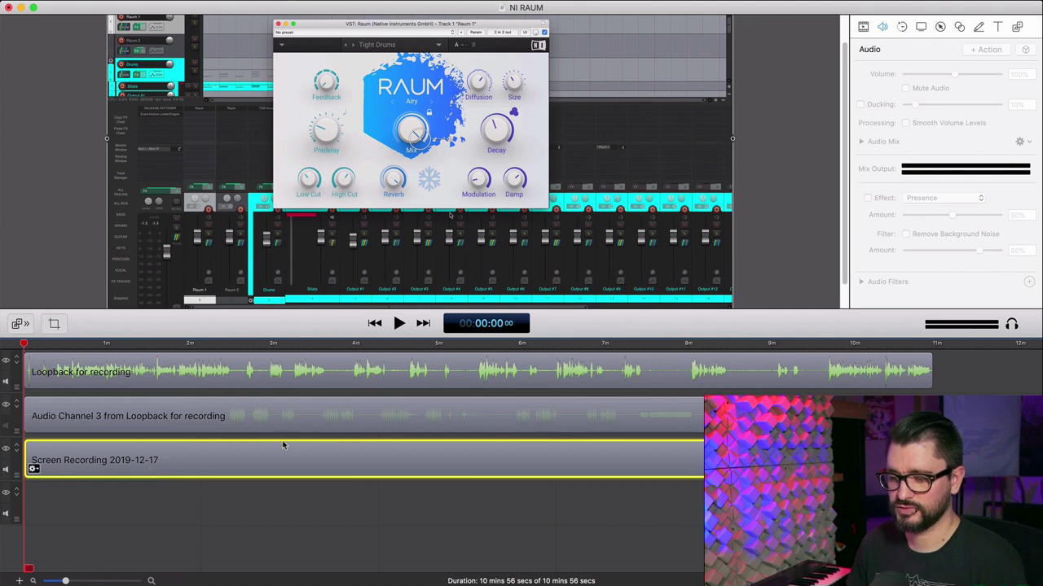
{"action": "left_click", "coordinate": [238, 376]}
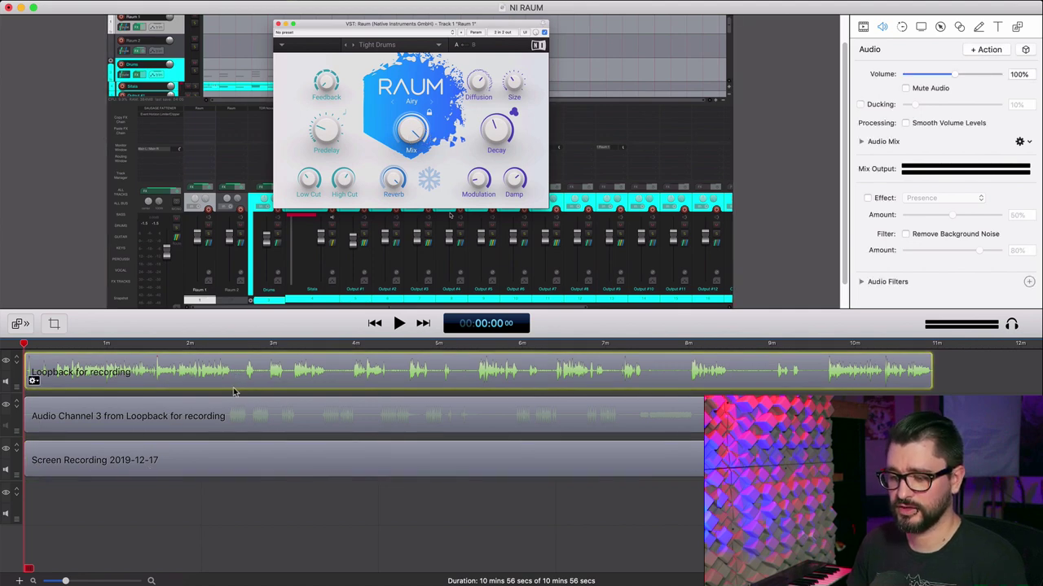
{"action": "right_click", "coordinate": [230, 367]}
{"action": "mouse_move", "coordinate": [291, 376]}
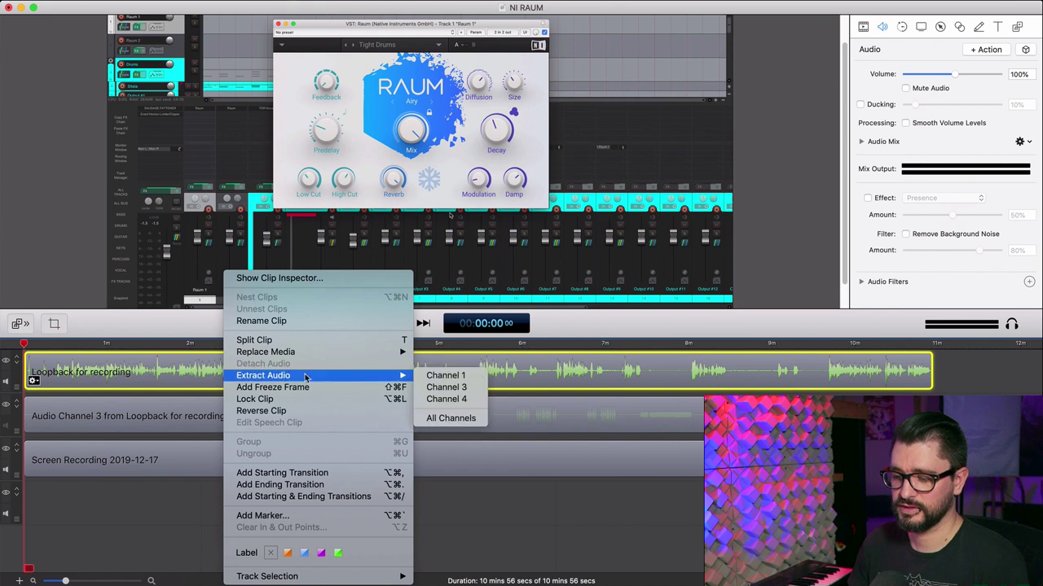
{"action": "left_click", "coordinate": [447, 388]}
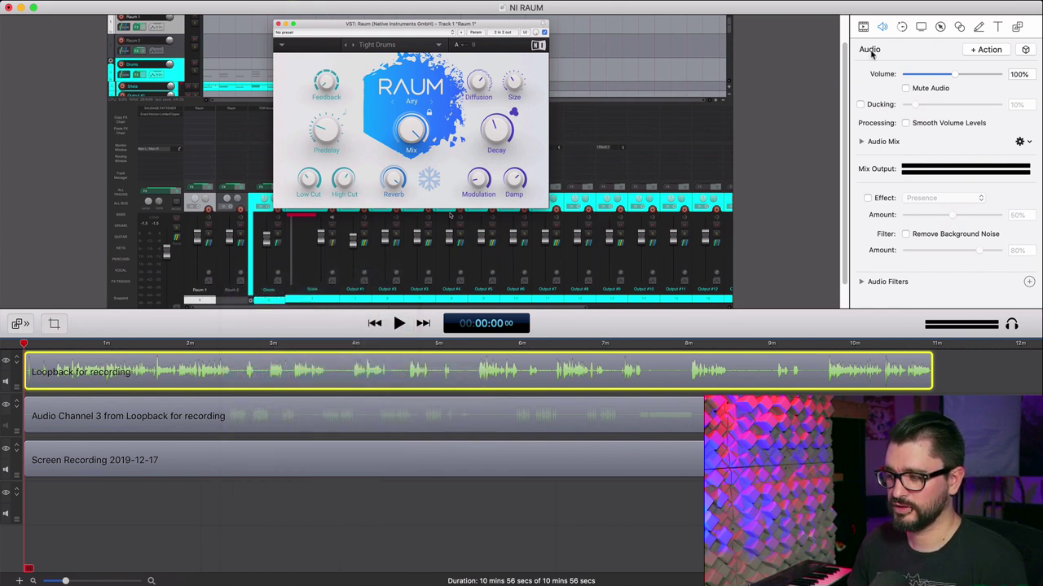
Step: Mute channel 1 in the Audio Channel 3 clip's audio mix, leaving channels 3–4 at 80%
{"action": "left_click", "coordinate": [861, 142]}
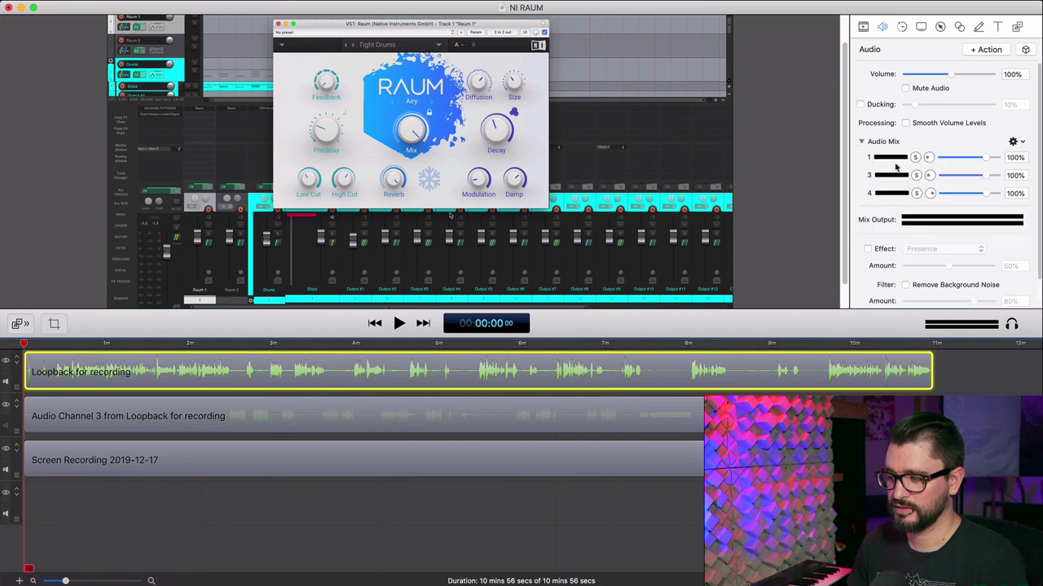
{"action": "left_click", "coordinate": [914, 157]}
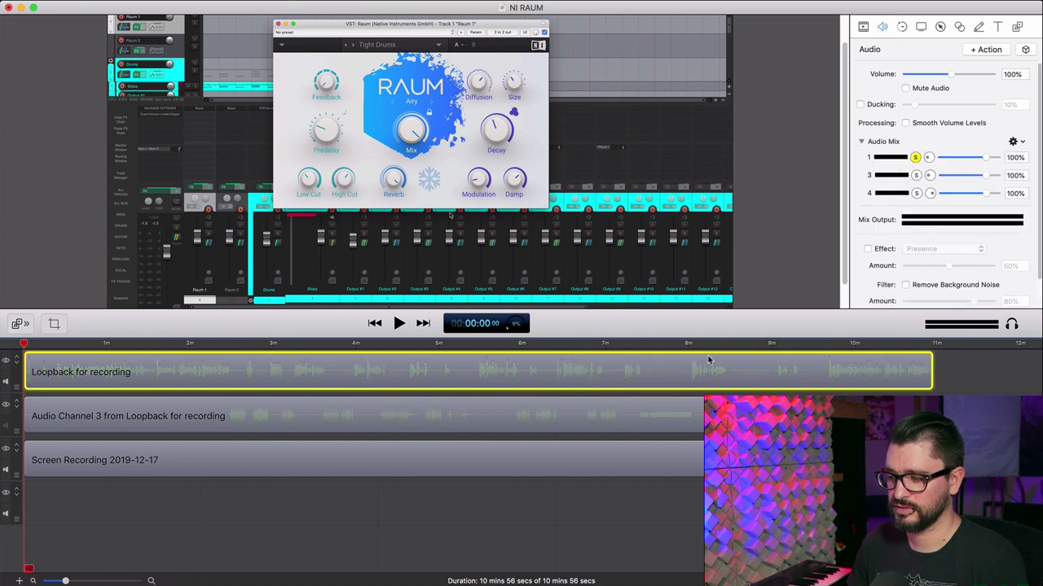
{"action": "left_click", "coordinate": [34, 424]}
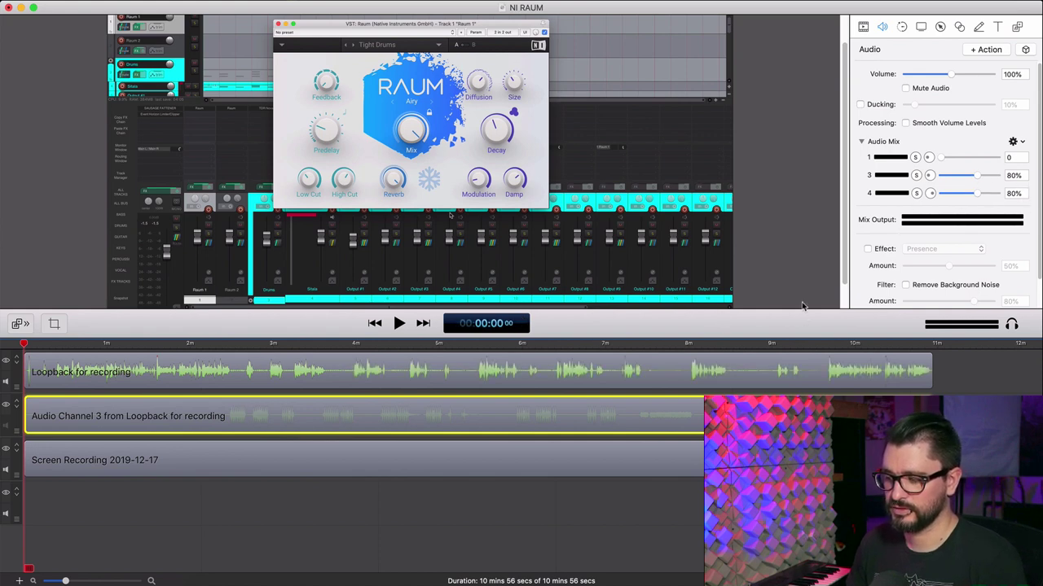
{"action": "left_click", "coordinate": [640, 497]}
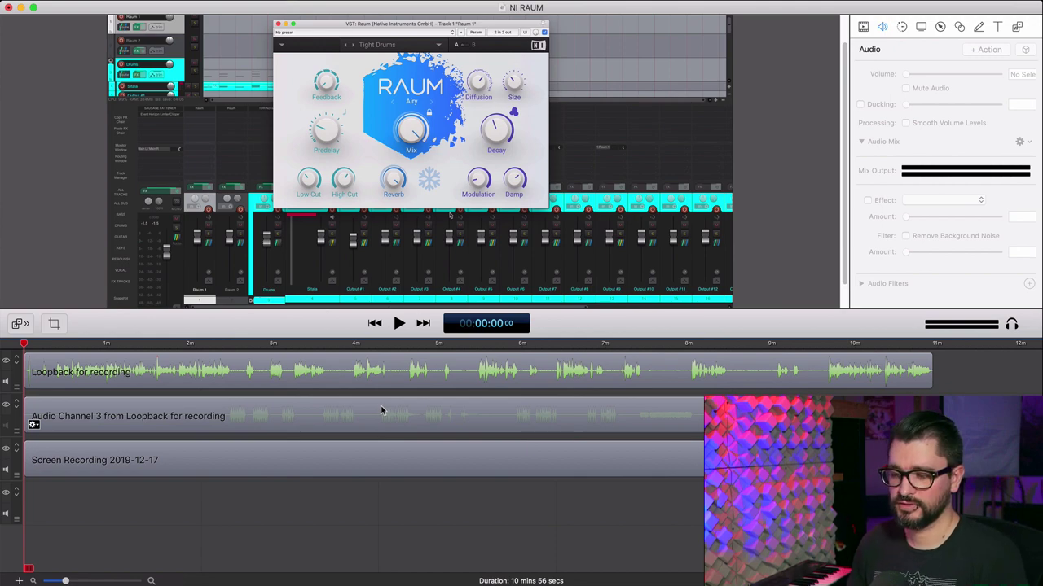
{"action": "left_click", "coordinate": [219, 580]}
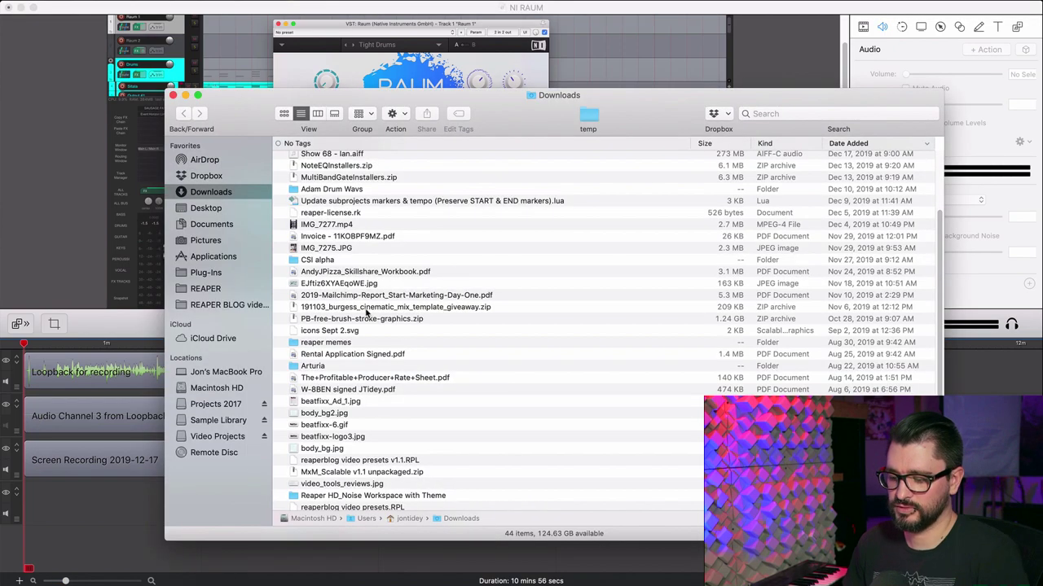
Step: Launch AudioMove through Spotlight and bring the Downloads Finder window forward
{"action": "key", "text": "super+space"}
{"action": "type", "text": "adiomo"}
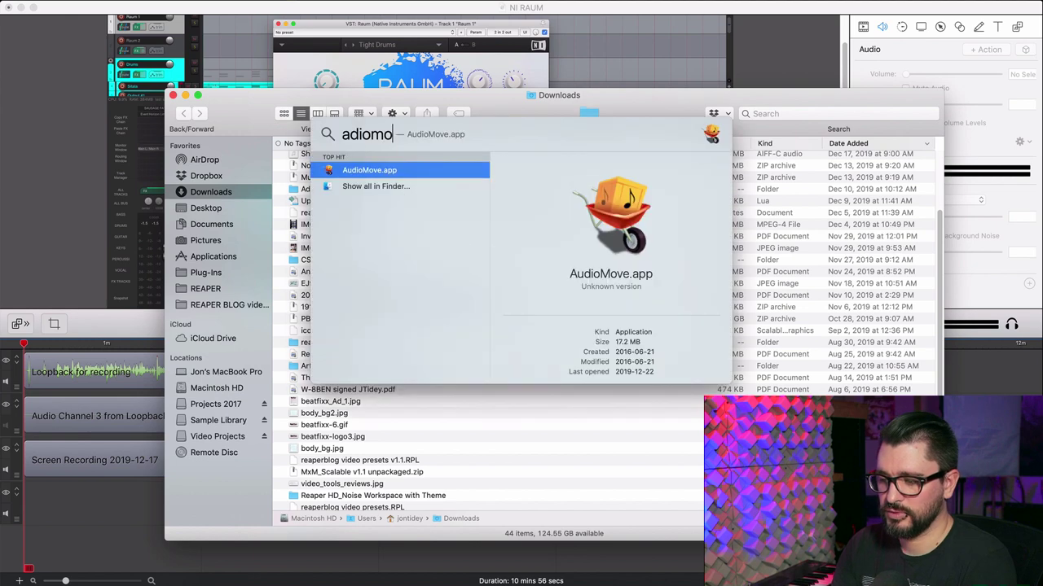
{"action": "key", "text": "Return"}
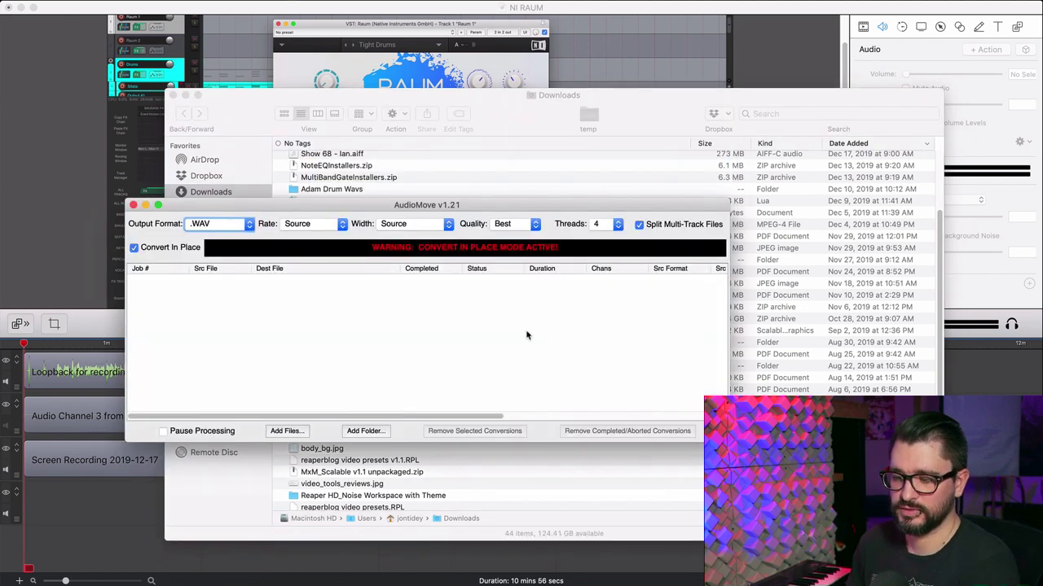
{"action": "left_click_drag", "start_coordinate": [251, 127], "coordinate": [277, 120]}
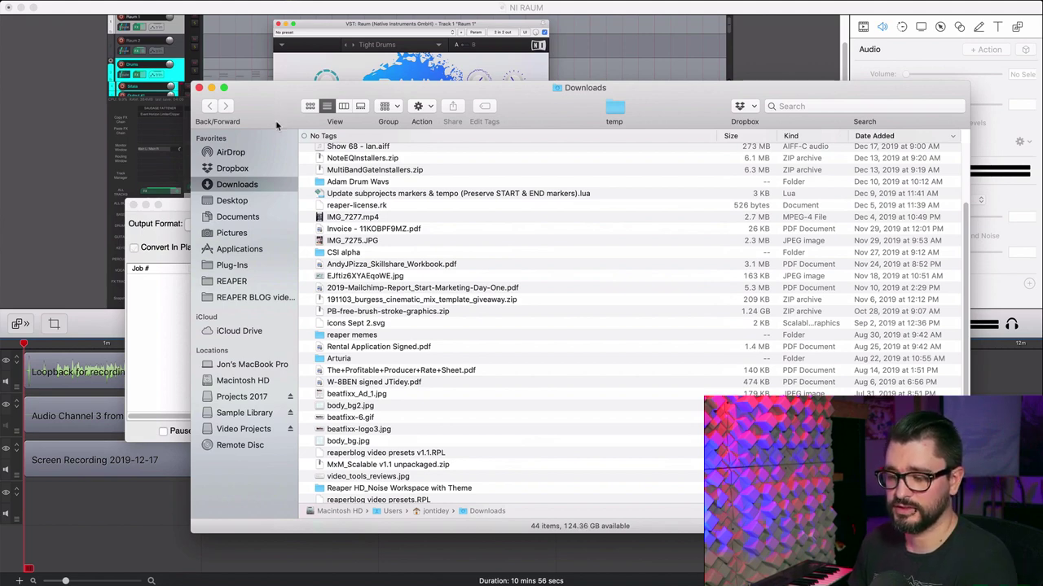
Step: Step through the Media files from Beat Bars Review_capture.mp4 down to the Cam B clips
{"action": "left_click", "coordinate": [177, 213]}
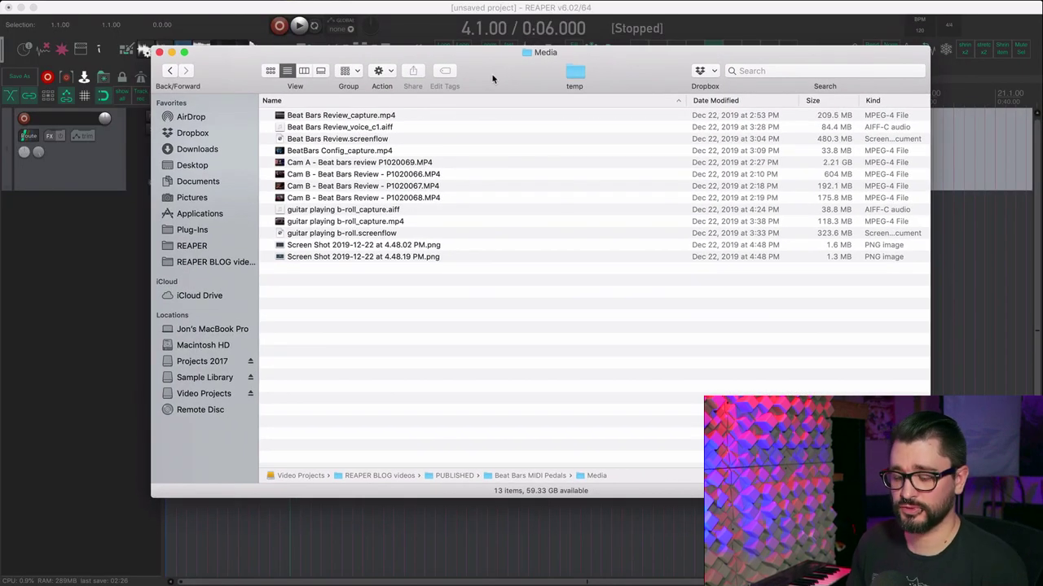
{"action": "left_click", "coordinate": [461, 117]}
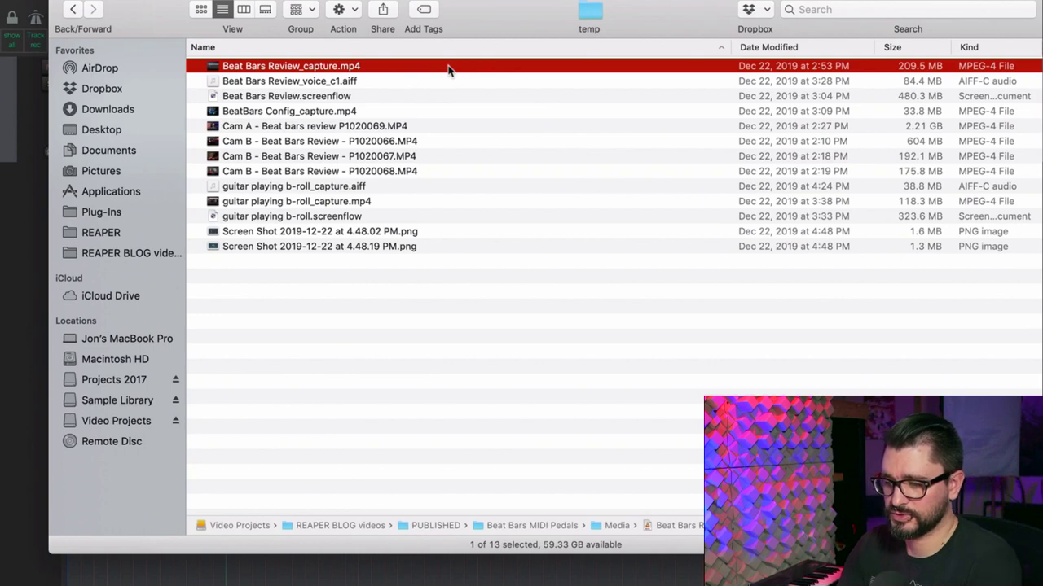
{"action": "key", "text": "Down"}
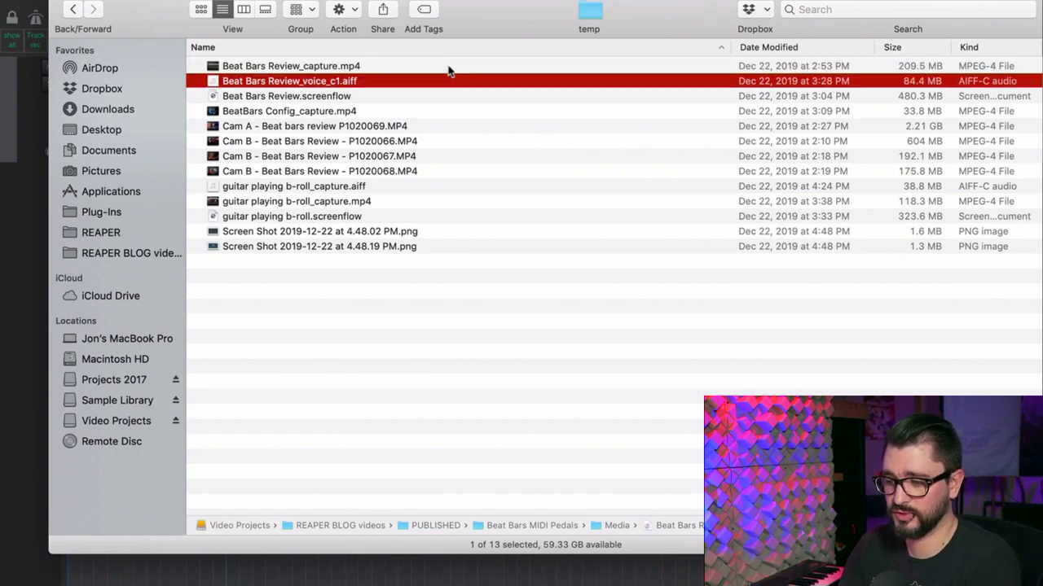
{"action": "key", "text": "Down"}
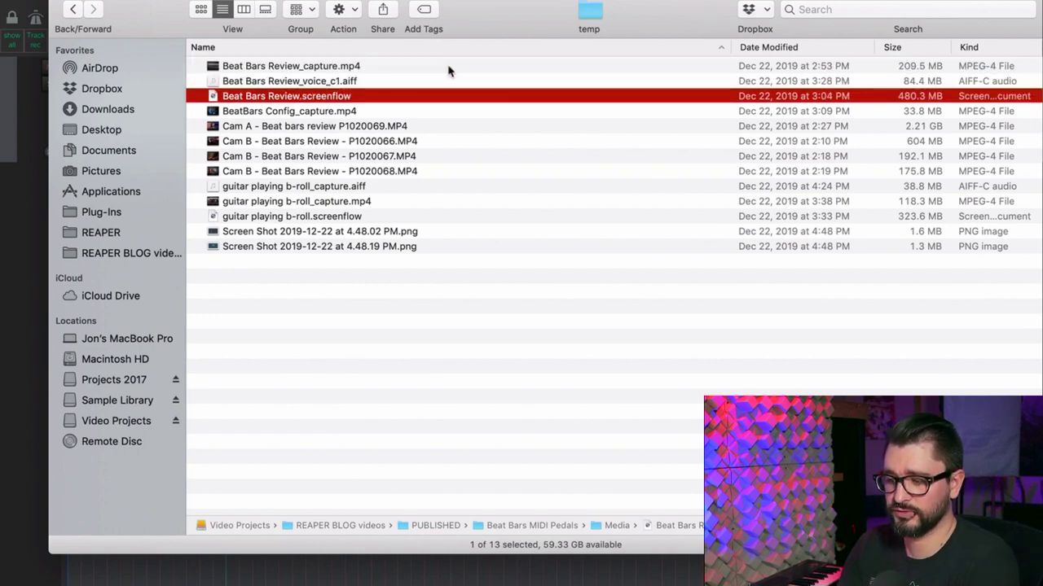
{"action": "key", "text": "Down"}
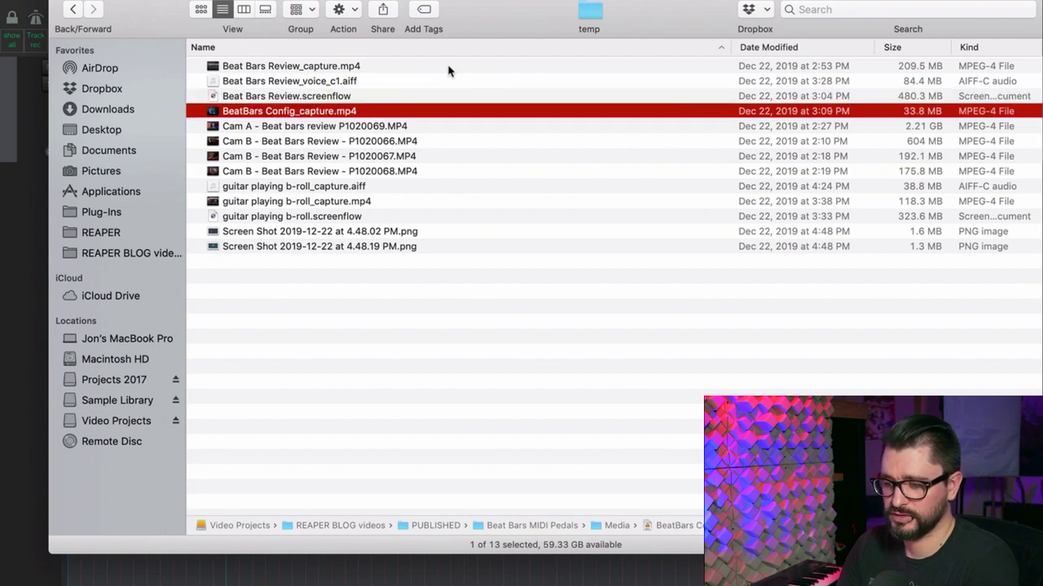
{"action": "key", "text": "Down"}
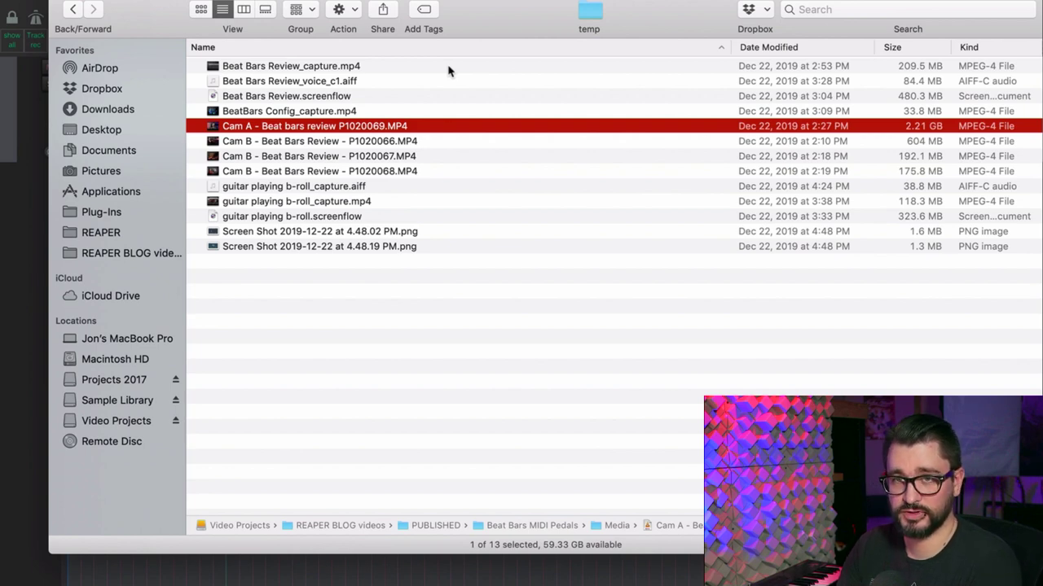
{"action": "key", "text": "Down"}
{"action": "key", "text": "Down"}
{"action": "key", "text": "Down"}
{"action": "key", "text": "Up"}
{"action": "key", "text": "Up"}
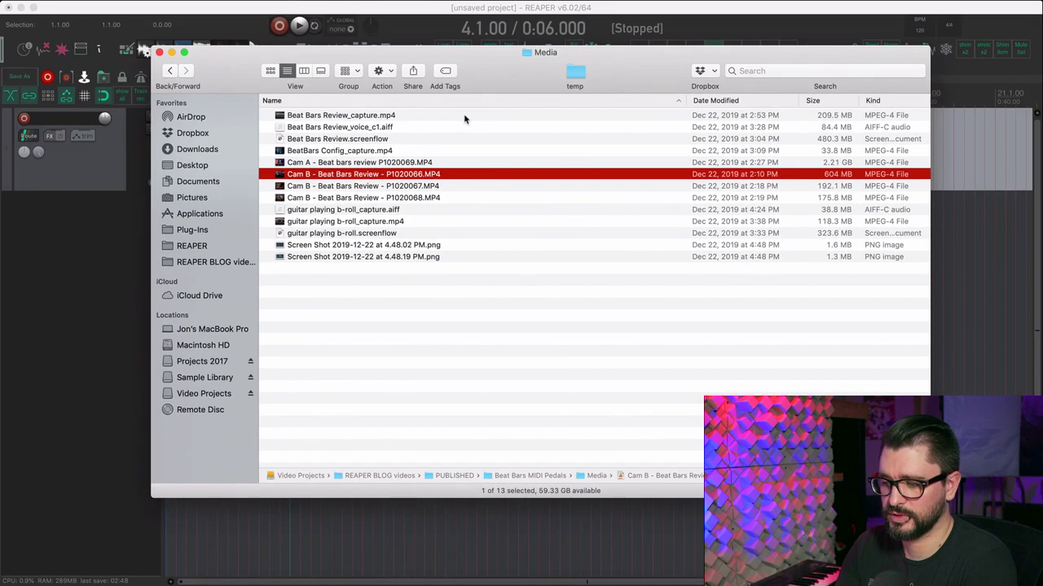
Step: Quick Look preview the Cam B clips P1020066 and P1020067
{"action": "key", "text": "space"}
{"action": "key", "text": "space"}
{"action": "key", "text": "Down"}
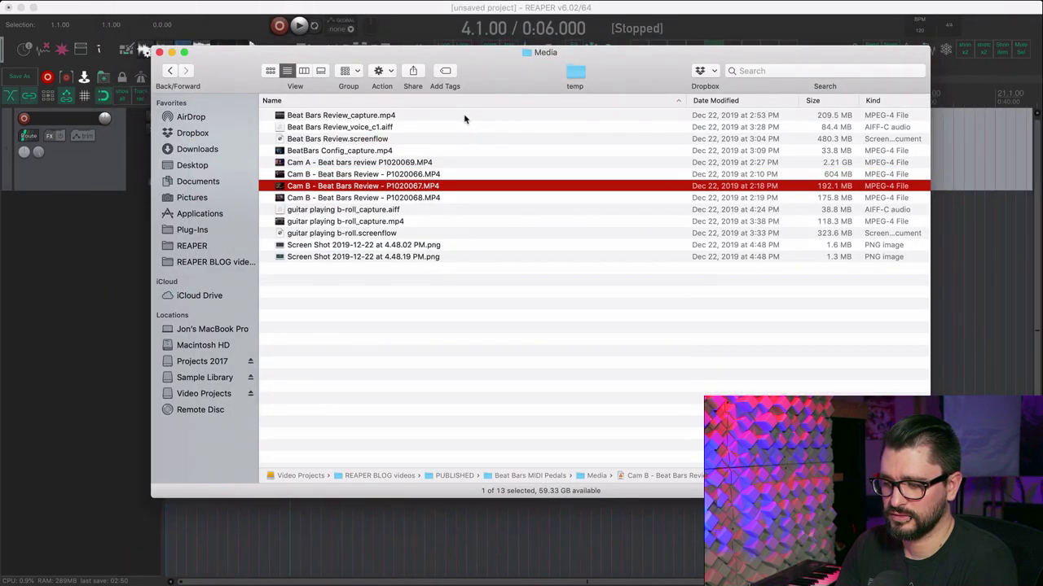
{"action": "key", "text": "space"}
{"action": "key", "text": "space"}
{"action": "key", "text": "Down"}
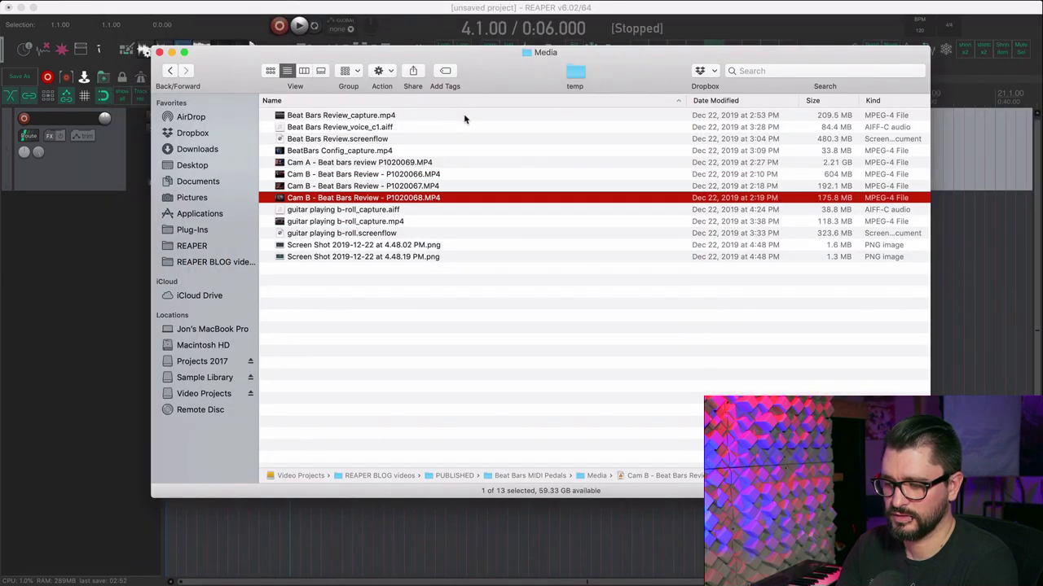
{"action": "key", "text": "space"}
{"action": "key", "text": "space"}
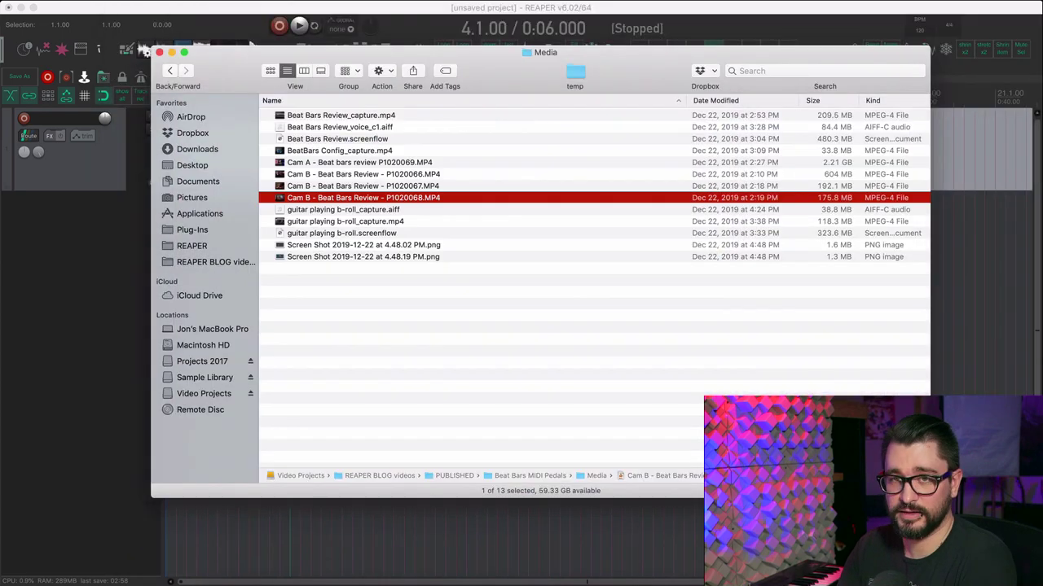
Step: Preview the guitar b-roll capture video and the two pedal screenshots
{"action": "key", "text": "Down"}
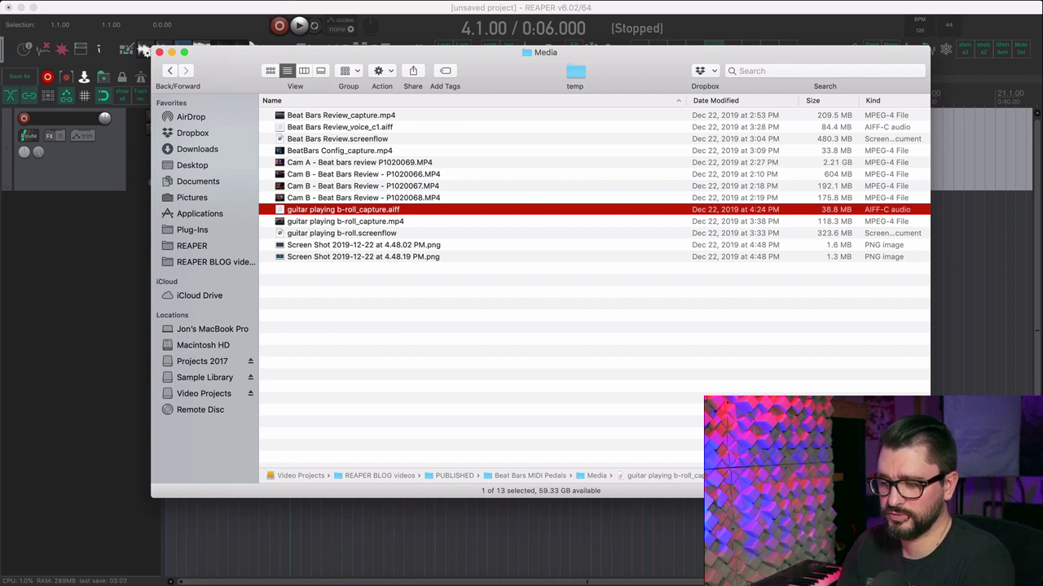
{"action": "key", "text": "Down"}
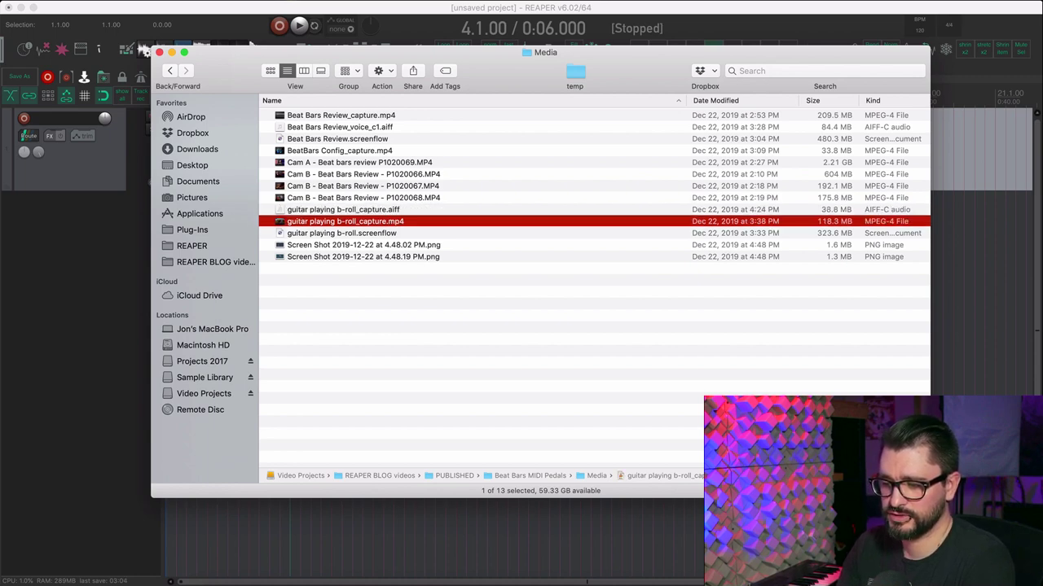
{"action": "key", "text": "Down"}
{"action": "key", "text": "Up"}
{"action": "key", "text": "space"}
{"action": "key", "text": "space"}
{"action": "key", "text": "Down"}
{"action": "key", "text": "Down"}
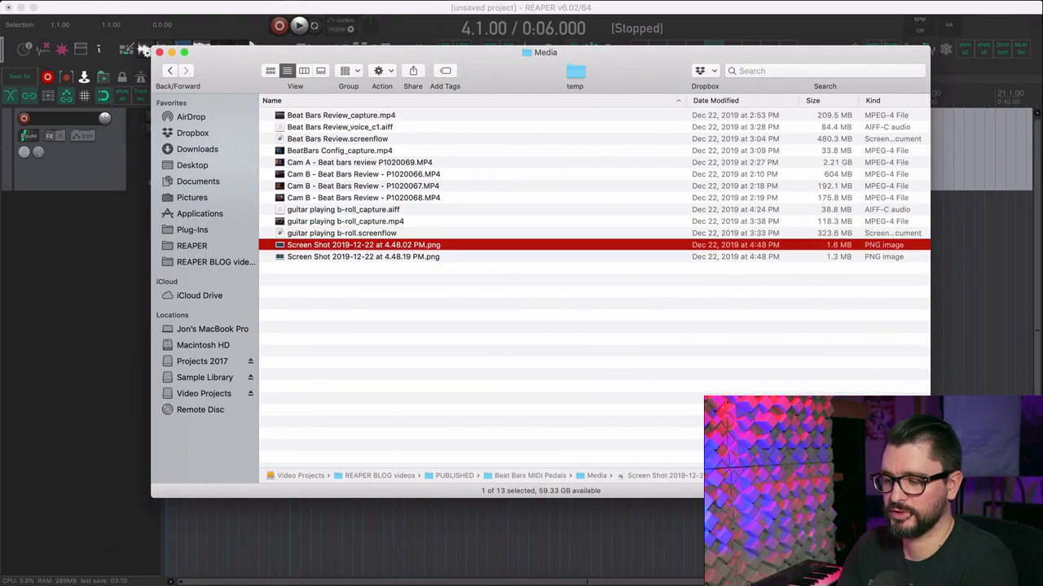
{"action": "key", "text": "space"}
{"action": "key", "text": "Down"}
{"action": "key", "text": "space"}
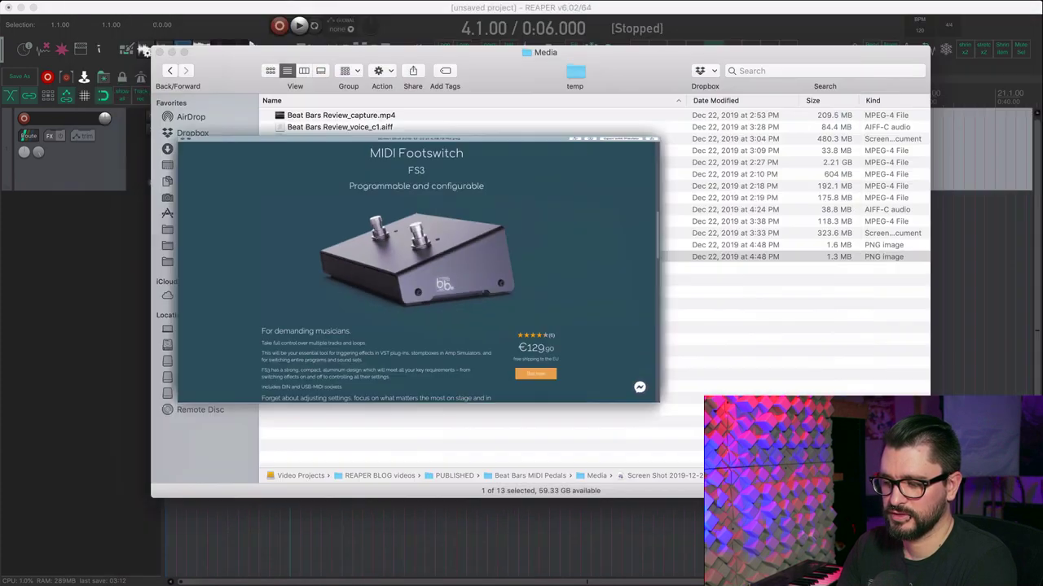
Step: Go up to the Beat Bars MIDI Pedals folder and open Beat Bars MIDI Pedals Review.RPP
{"action": "left_click", "coordinate": [468, 179]}
{"action": "left_click", "coordinate": [463, 384]}
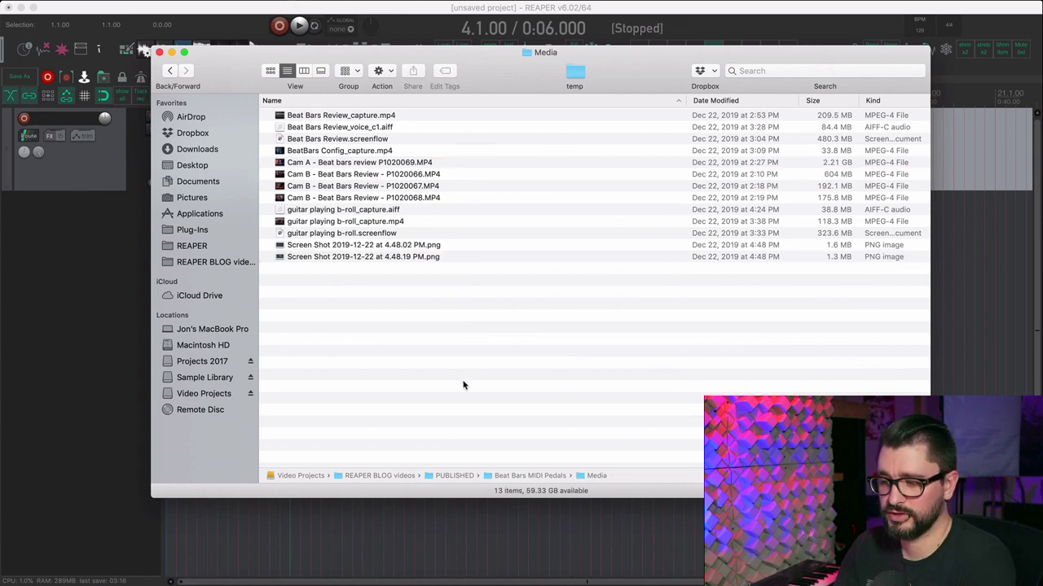
{"action": "key", "text": "super+Up"}
{"action": "key", "text": "Down"}
{"action": "key", "text": "Down"}
{"action": "key", "text": "Down"}
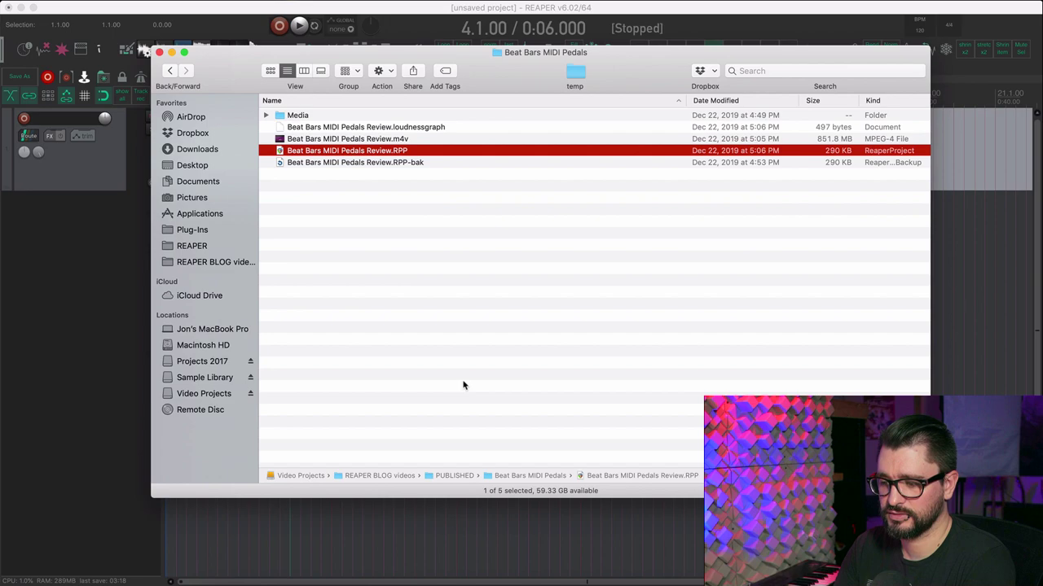
{"action": "key", "text": "super+Down"}
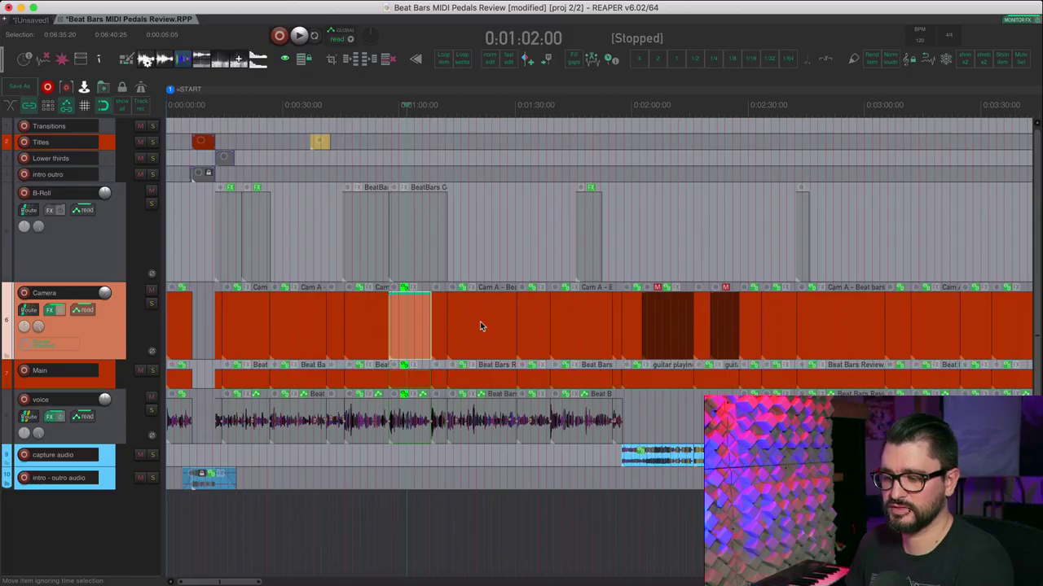
Step: Split the grouped Camera, Main and voice items at 0:01:18:20
{"action": "left_click", "coordinate": [483, 344]}
{"action": "scroll", "coordinate": [515, 357], "scroll_direction": "up", "scroll_amount": 5}
{"action": "scroll", "coordinate": [515, 358], "scroll_direction": "down", "scroll_amount": 5}
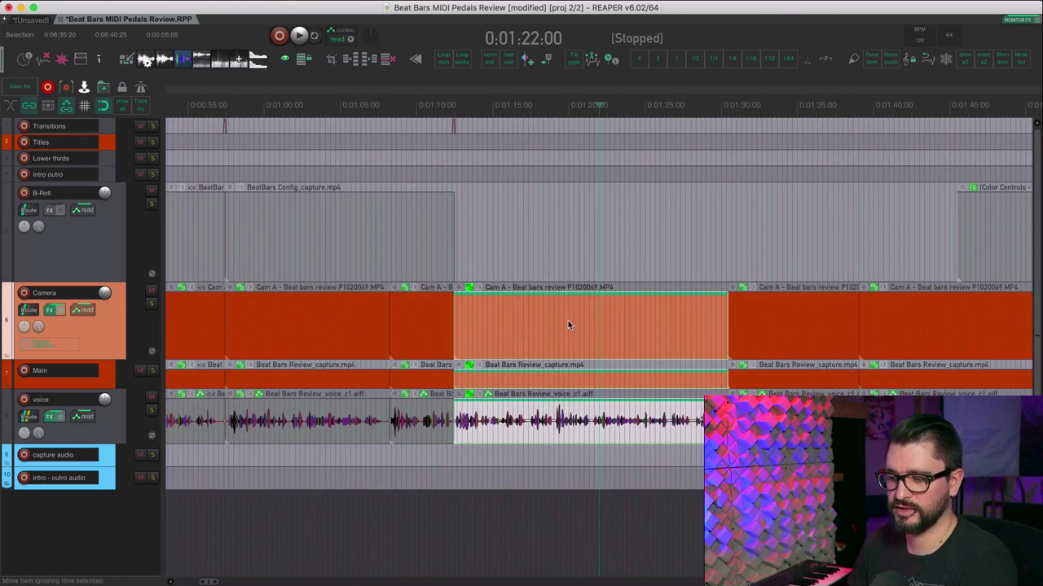
{"action": "left_click", "coordinate": [419, 330]}
{"action": "left_click", "coordinate": [543, 327]}
{"action": "left_click", "coordinate": [548, 329]}
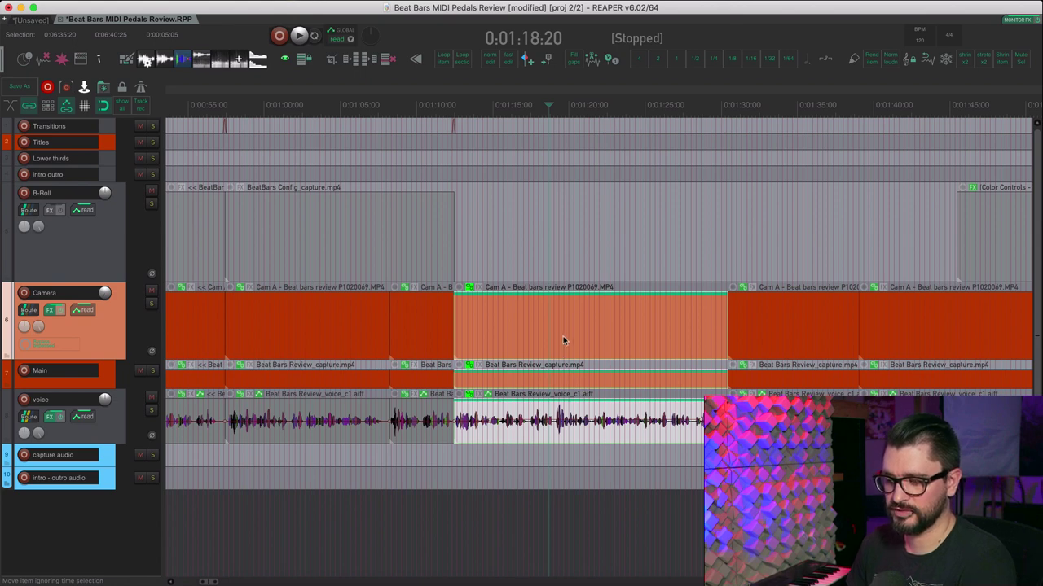
{"action": "key", "text": "s"}
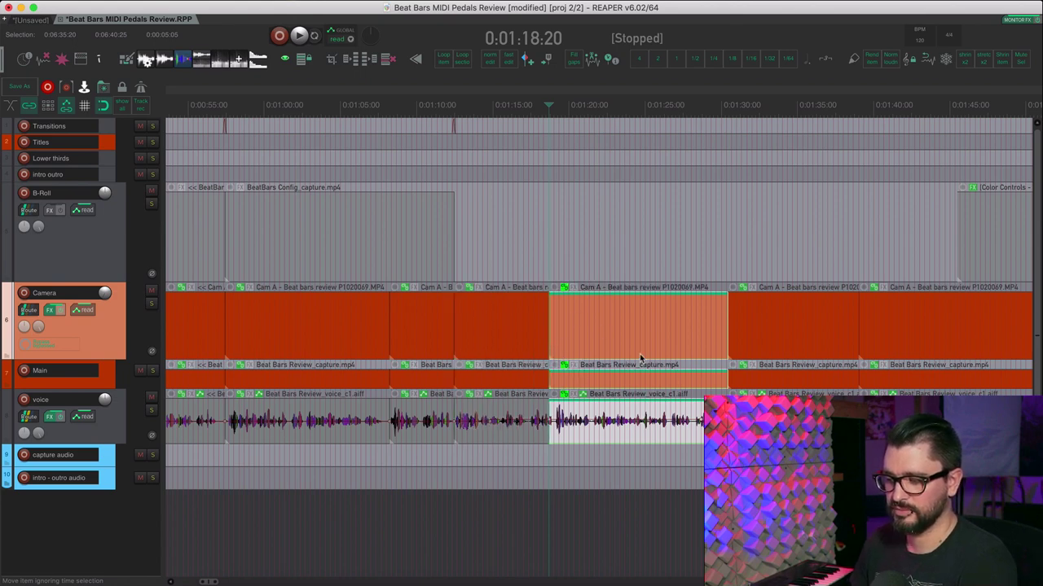
{"action": "left_click", "coordinate": [527, 339], "text": "shift"}
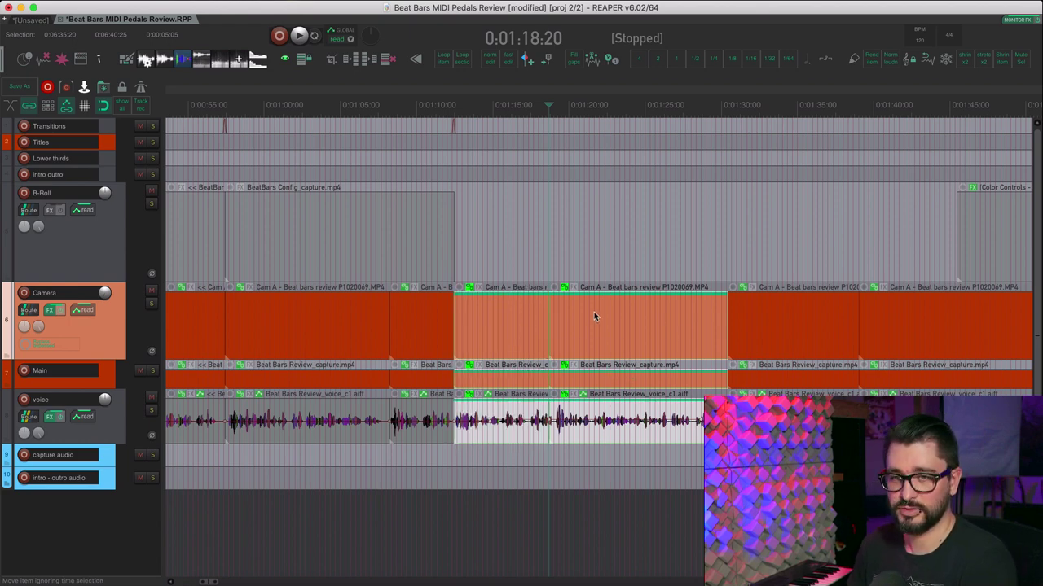
Step: Clear the selection, undo back to 1:18:20, then place the edit cursor at 1:32
{"action": "left_click", "coordinate": [590, 241]}
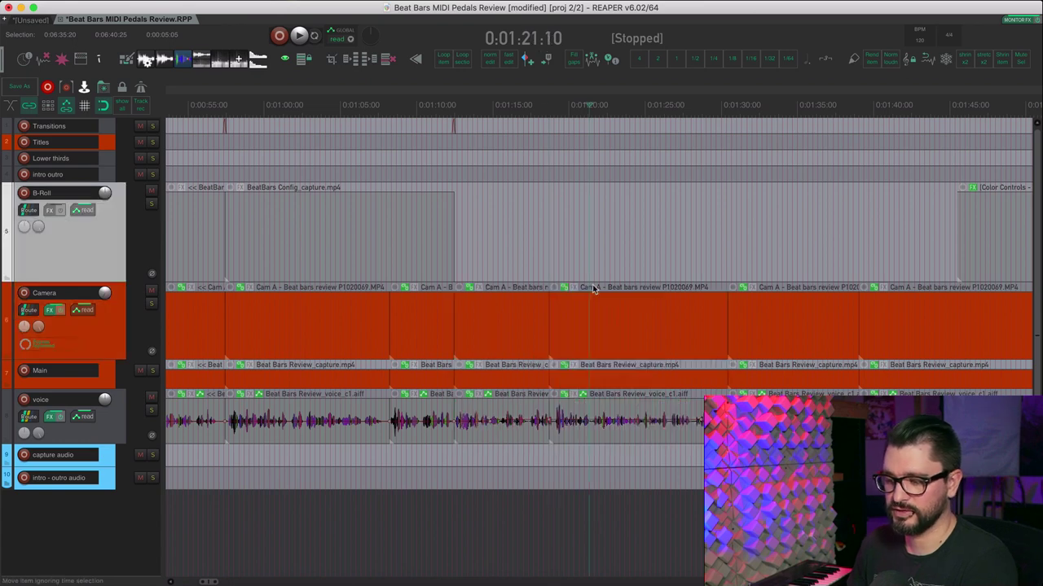
{"action": "key", "text": "super+z"}
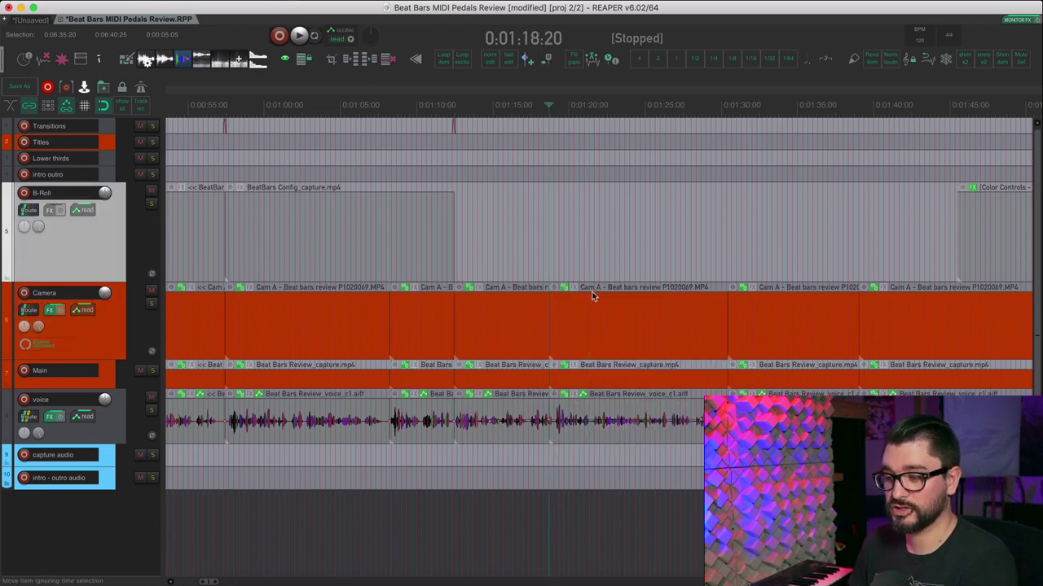
{"action": "scroll", "coordinate": [591, 291], "scroll_direction": "down", "scroll_amount": 3}
{"action": "scroll", "coordinate": [591, 281], "scroll_direction": "down", "scroll_amount": 3}
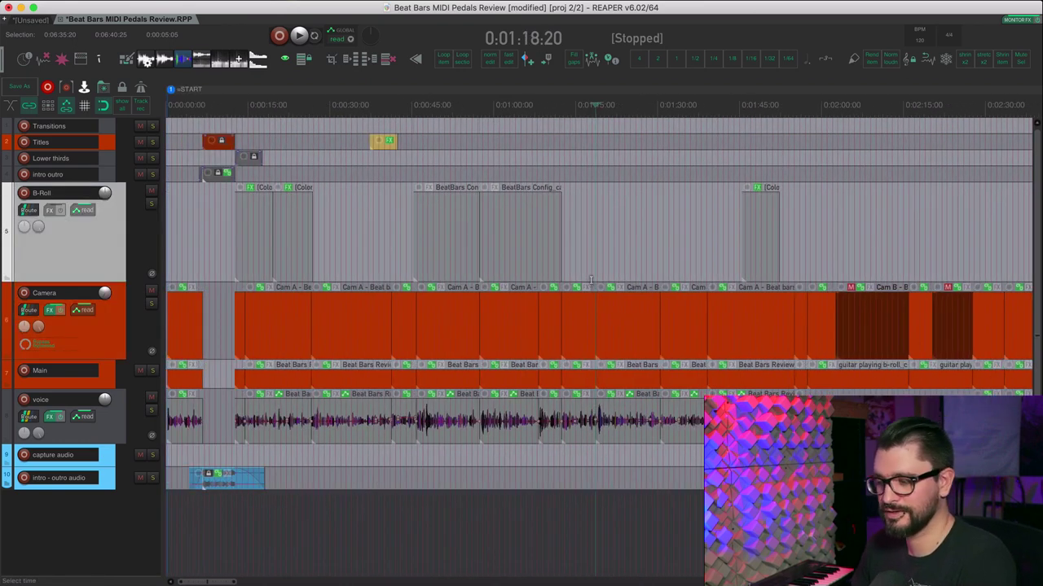
{"action": "scroll", "coordinate": [592, 289], "scroll_direction": "down", "scroll_amount": 2}
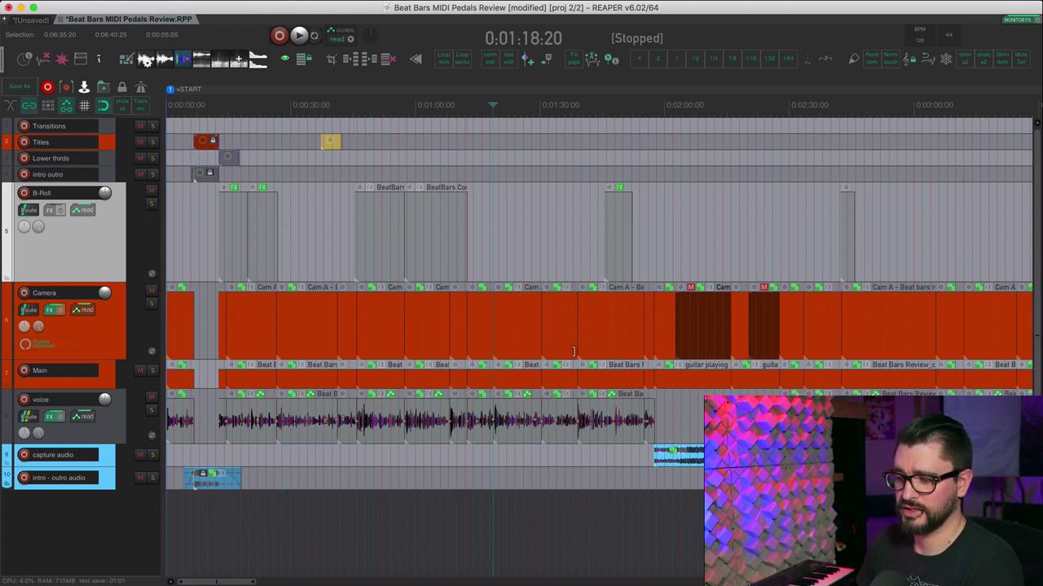
{"action": "left_click", "coordinate": [546, 250]}
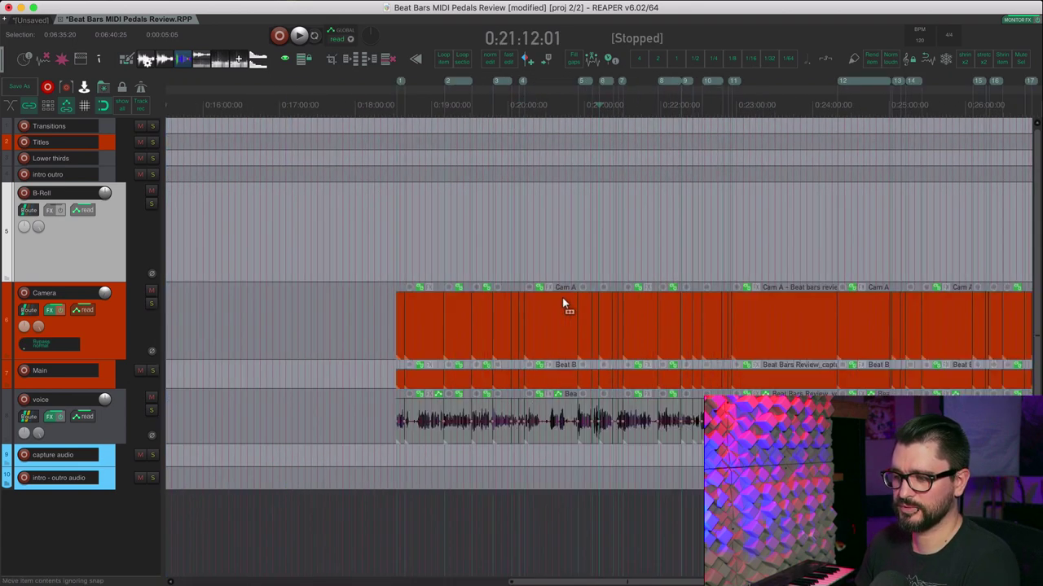
Step: Scroll to the later takes, return home, set the cursor at 0:08:09 and open Actions
{"action": "scroll", "coordinate": [562, 297], "scroll_direction": "down", "scroll_amount": 3}
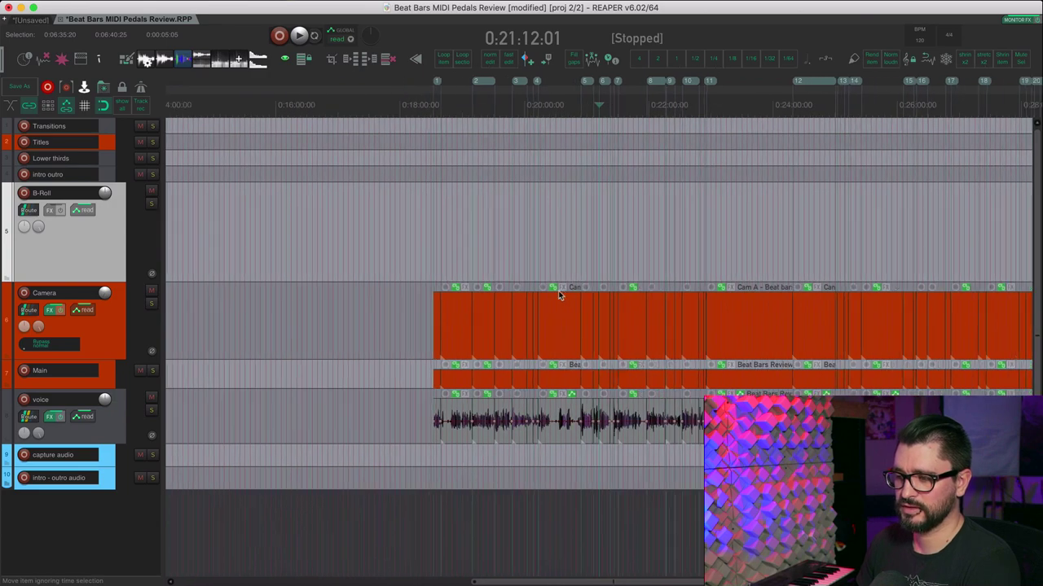
{"action": "scroll", "coordinate": [557, 293], "scroll_direction": "right", "scroll_amount": 3}
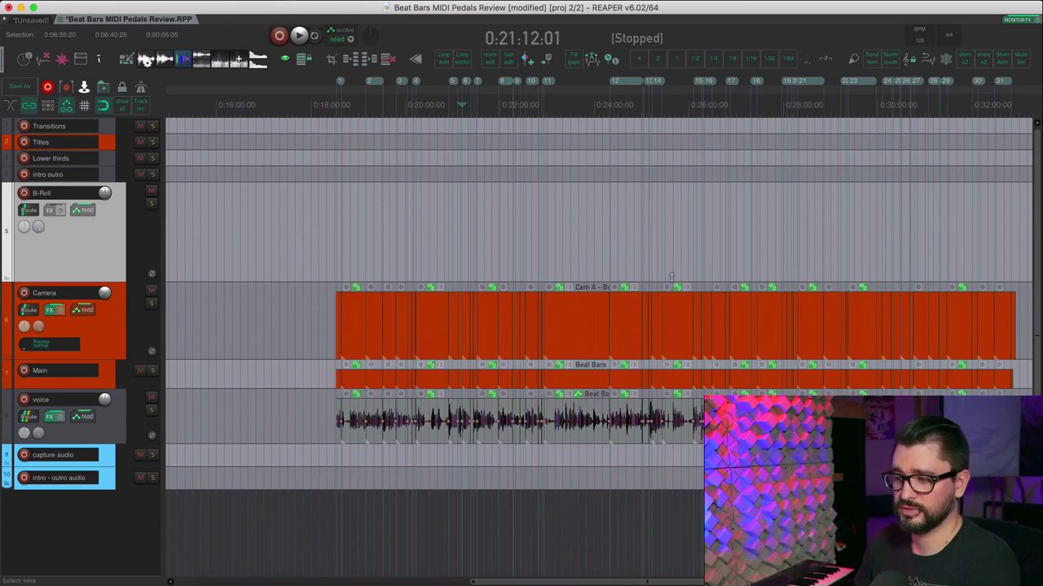
{"action": "scroll", "coordinate": [671, 277], "scroll_direction": "down", "scroll_amount": 5}
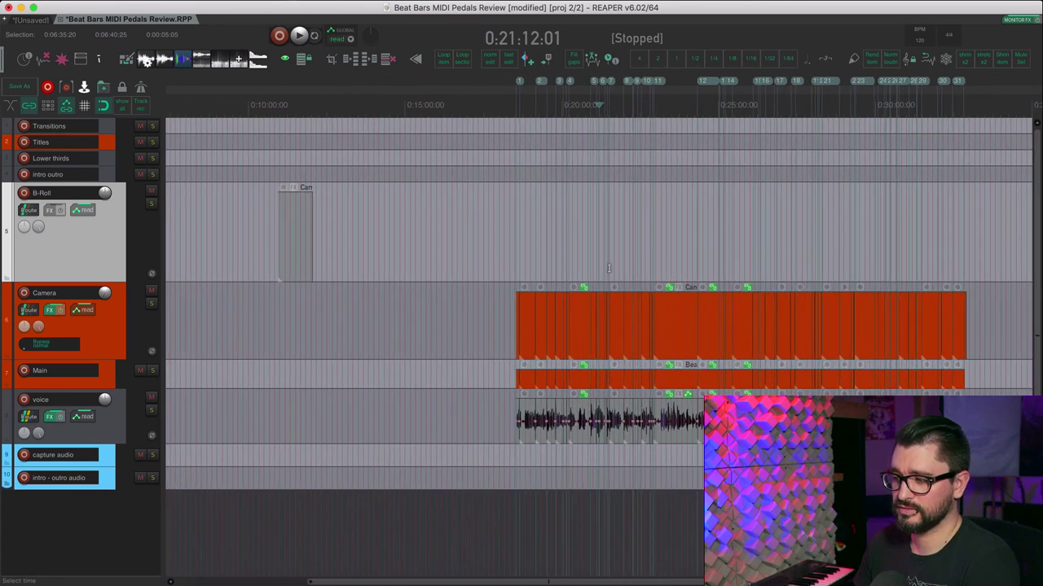
{"action": "key", "text": "Home"}
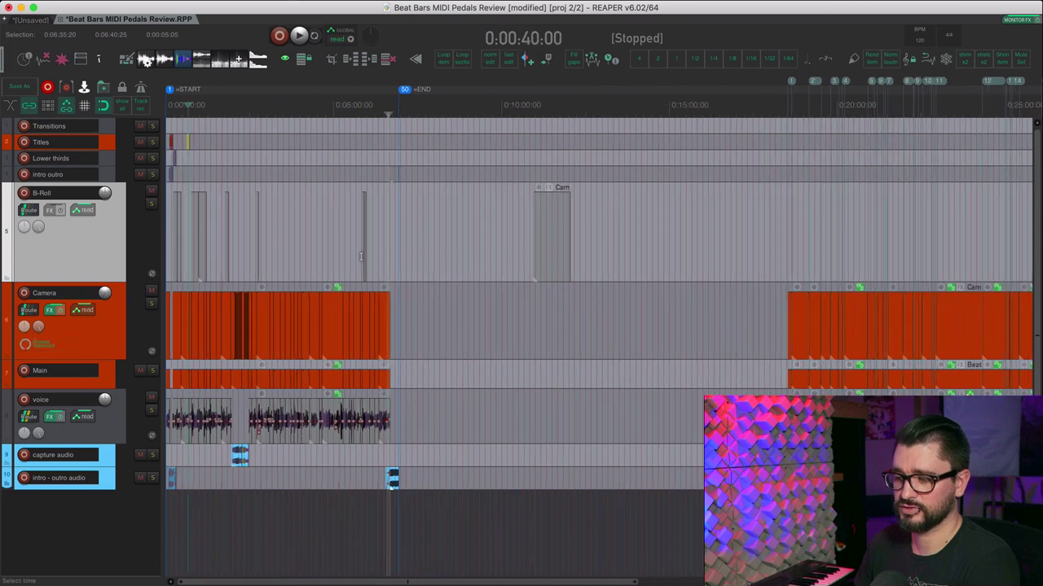
{"action": "scroll", "coordinate": [358, 258], "scroll_direction": "up", "scroll_amount": 5}
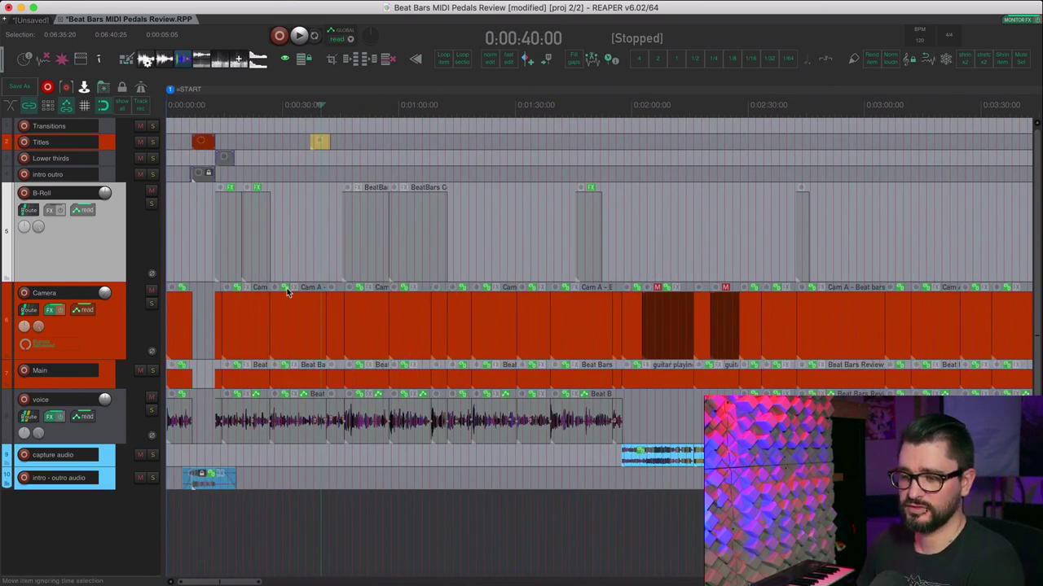
{"action": "scroll", "coordinate": [197, 242], "scroll_direction": "up", "scroll_amount": 8}
{"action": "left_click", "coordinate": [672, 122]}
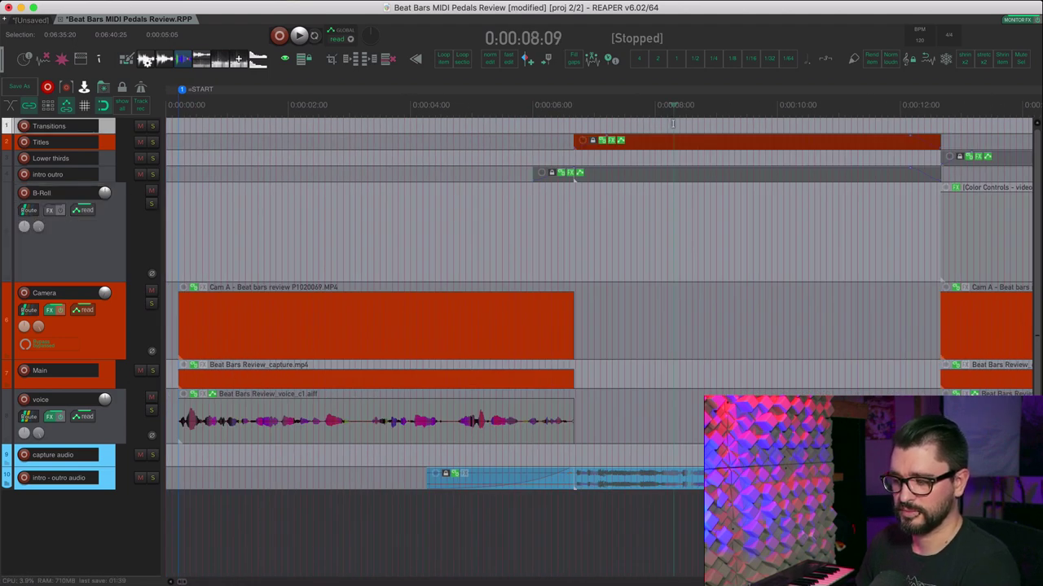
{"action": "key", "text": "alt+d"}
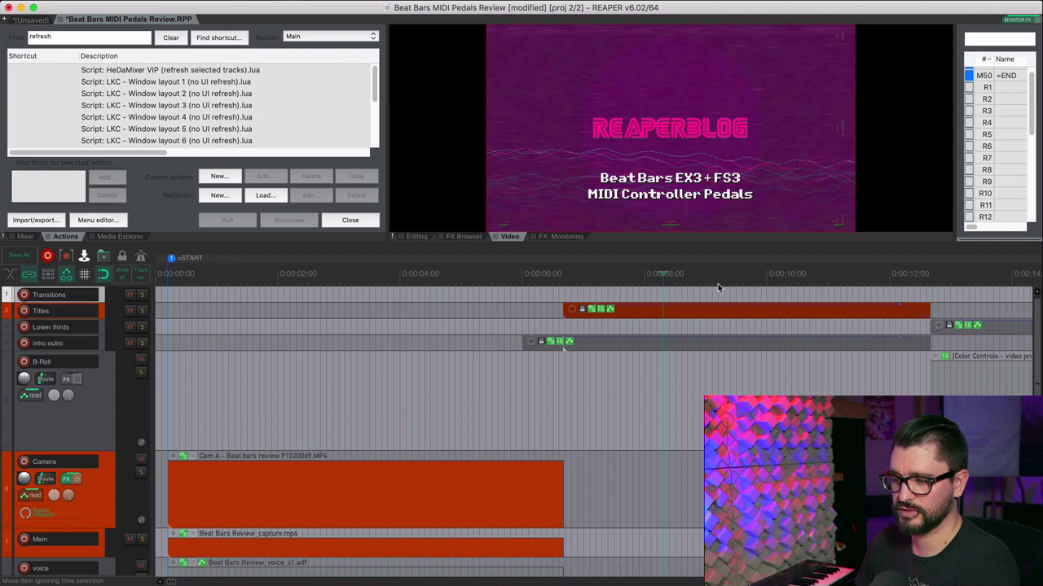
{"action": "scroll", "coordinate": [563, 344], "scroll_direction": "right", "scroll_amount": 3}
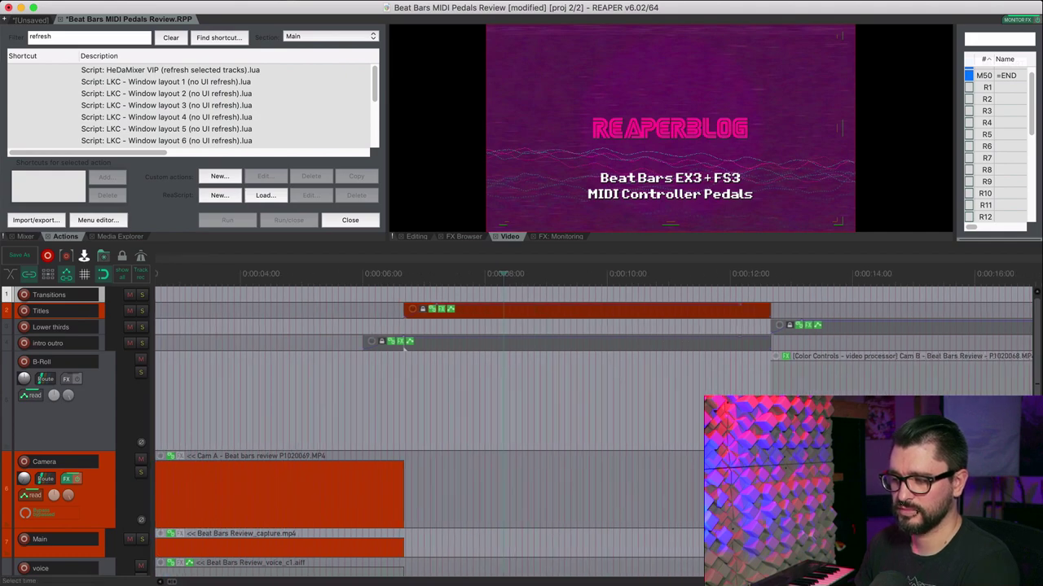
{"action": "left_click", "coordinate": [441, 310]}
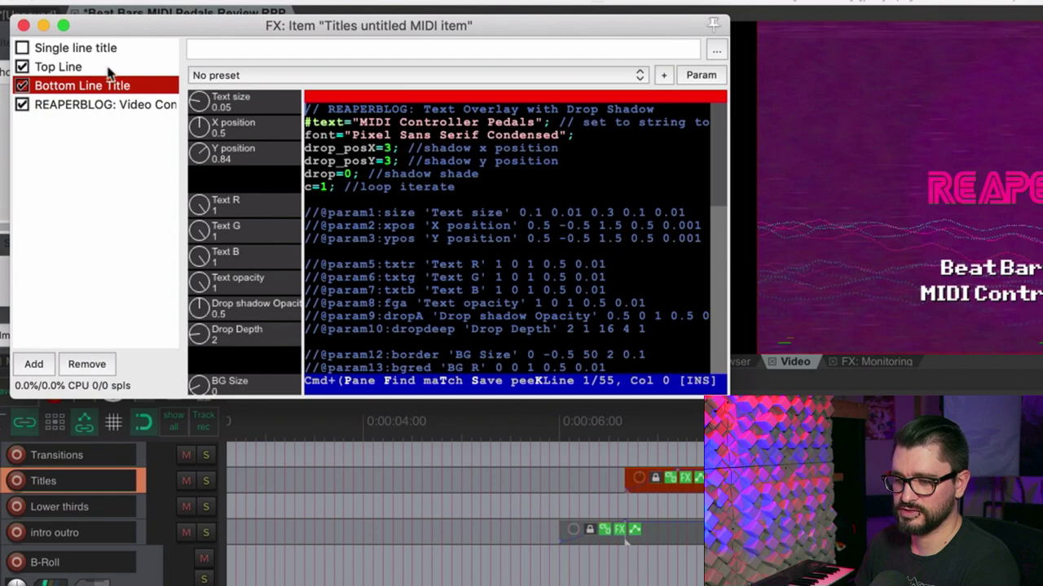
{"action": "left_click", "coordinate": [107, 70]}
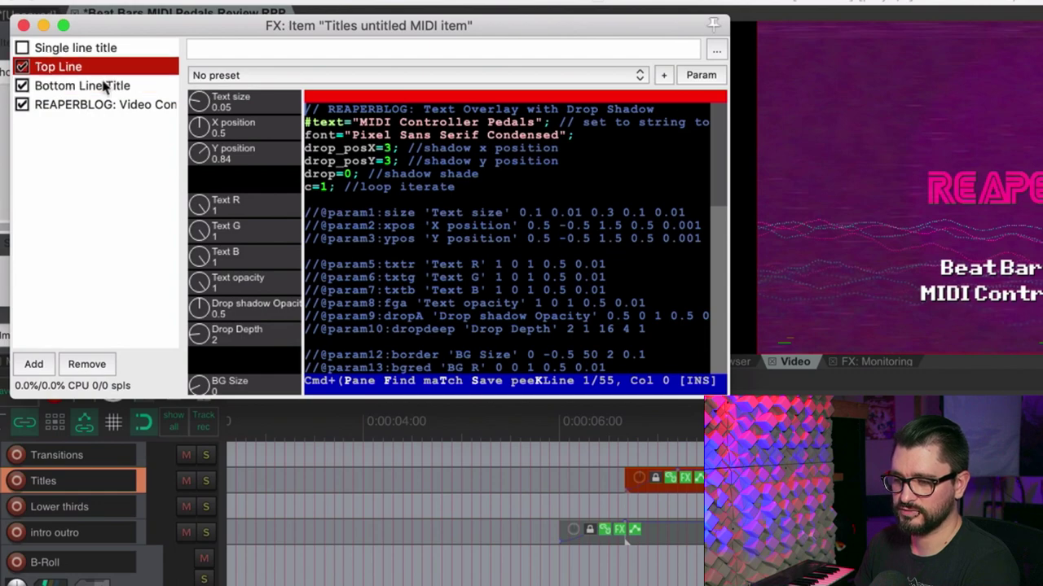
{"action": "left_click", "coordinate": [103, 90]}
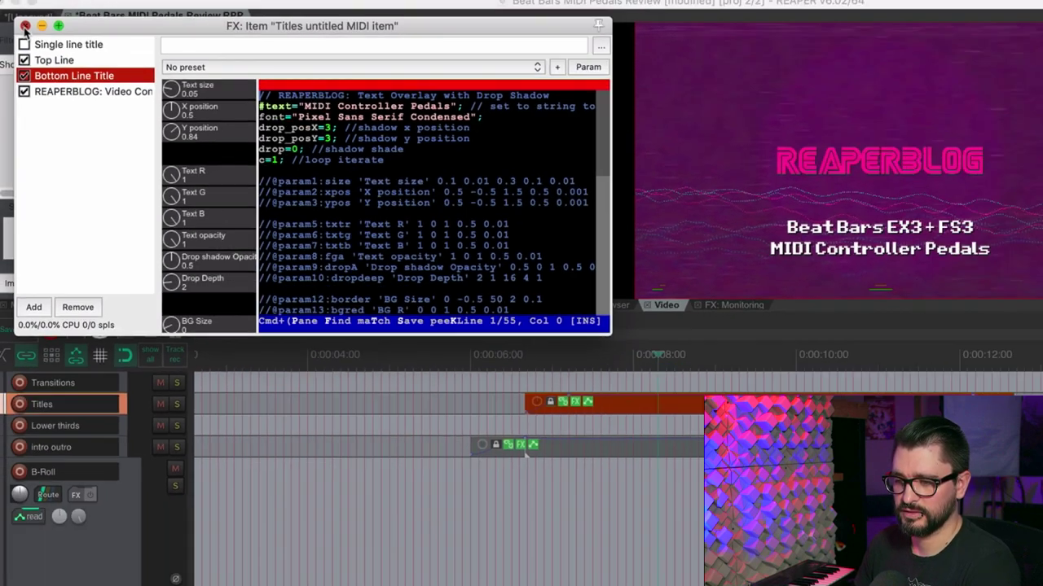
{"action": "left_click", "coordinate": [22, 26]}
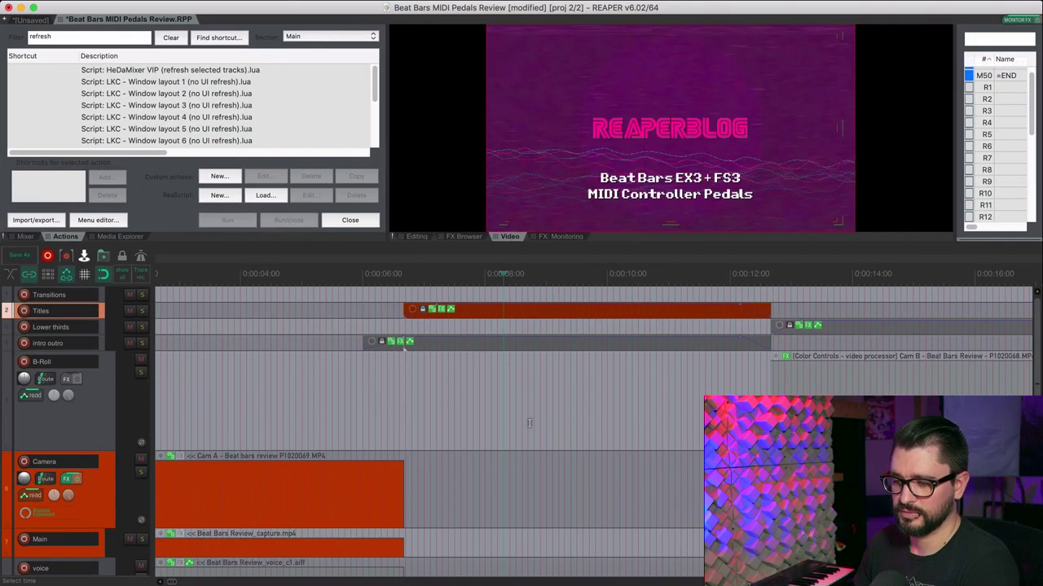
{"action": "scroll", "coordinate": [548, 409], "scroll_direction": "down", "scroll_amount": 5}
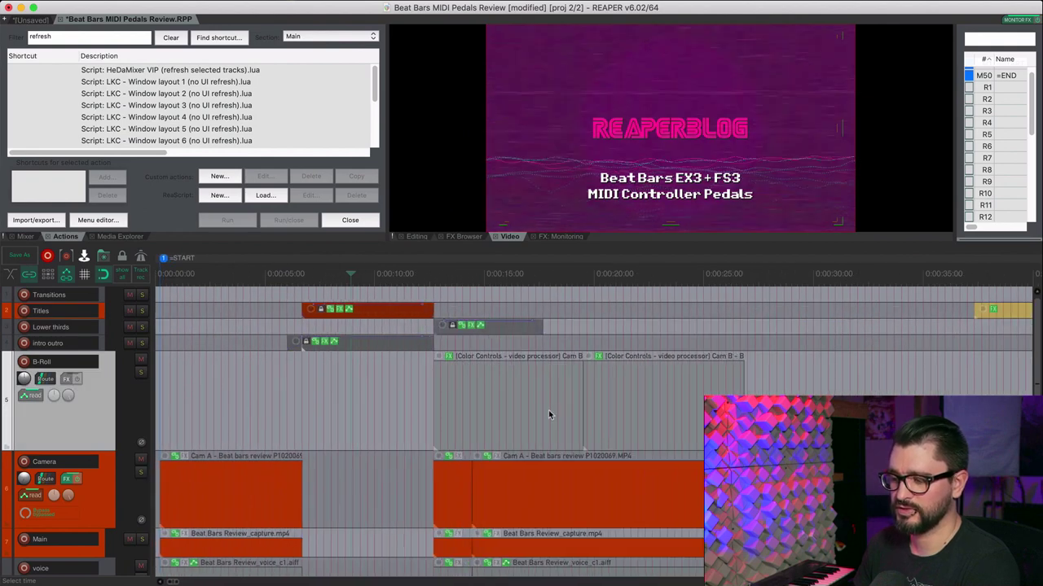
{"action": "left_click", "coordinate": [489, 293]}
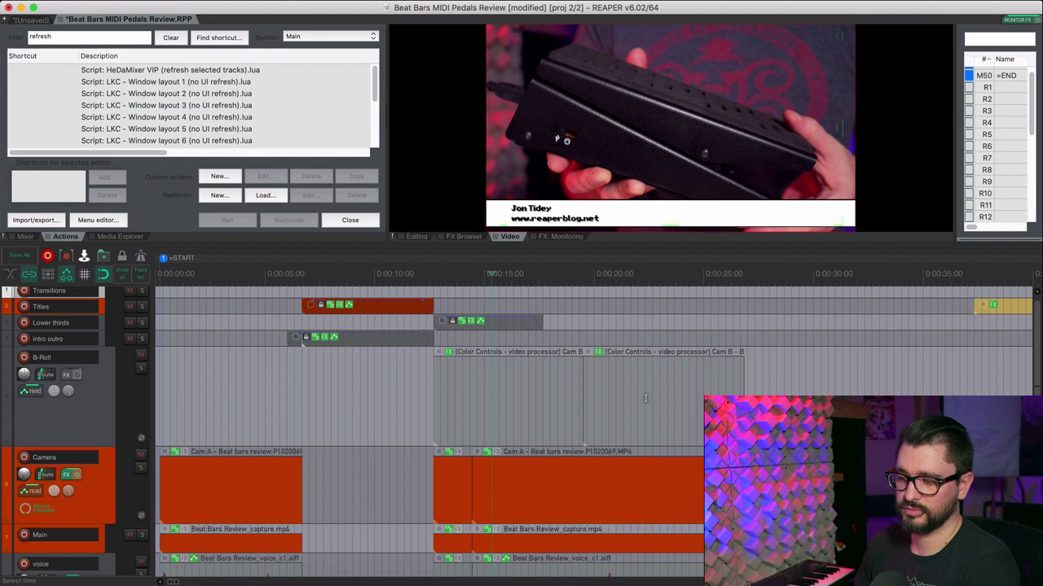
{"action": "scroll", "coordinate": [683, 425], "scroll_direction": "right", "scroll_amount": 10}
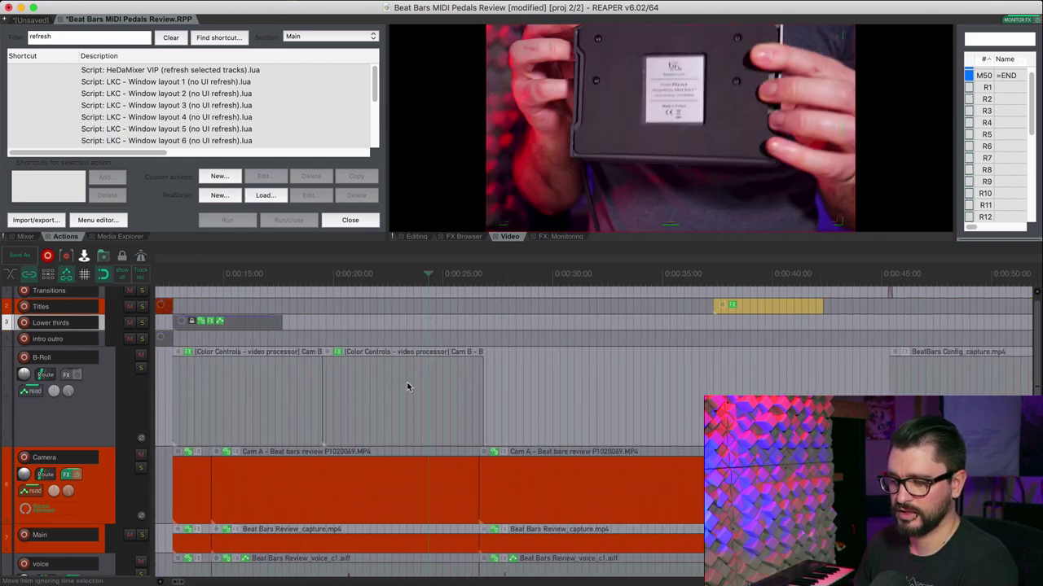
{"action": "left_click", "coordinate": [407, 381]}
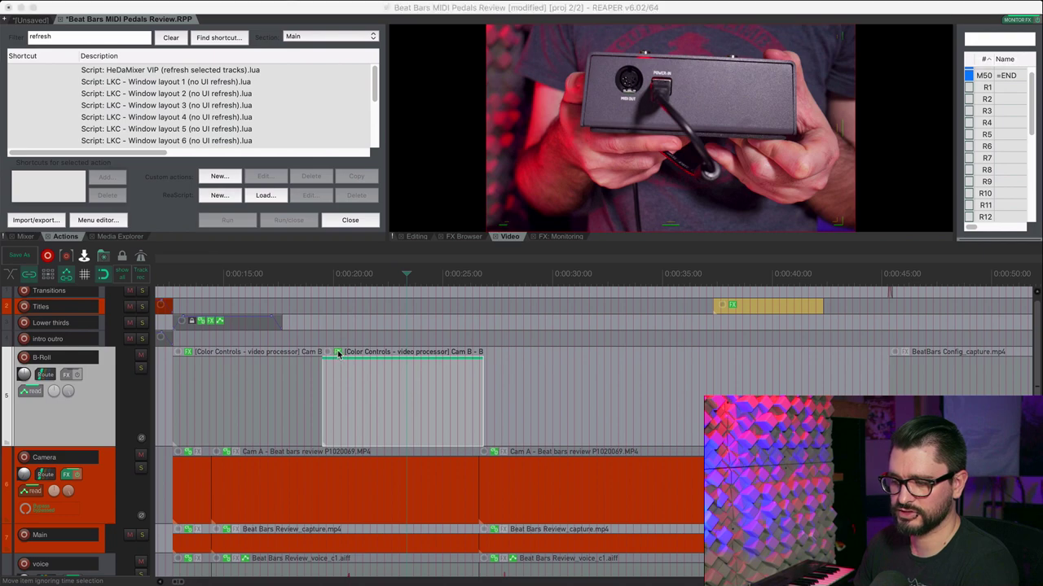
Step: Bypass REAPERBLOG: Color Controls in the Cam B clip's item FX
{"action": "key", "text": "shift+e"}
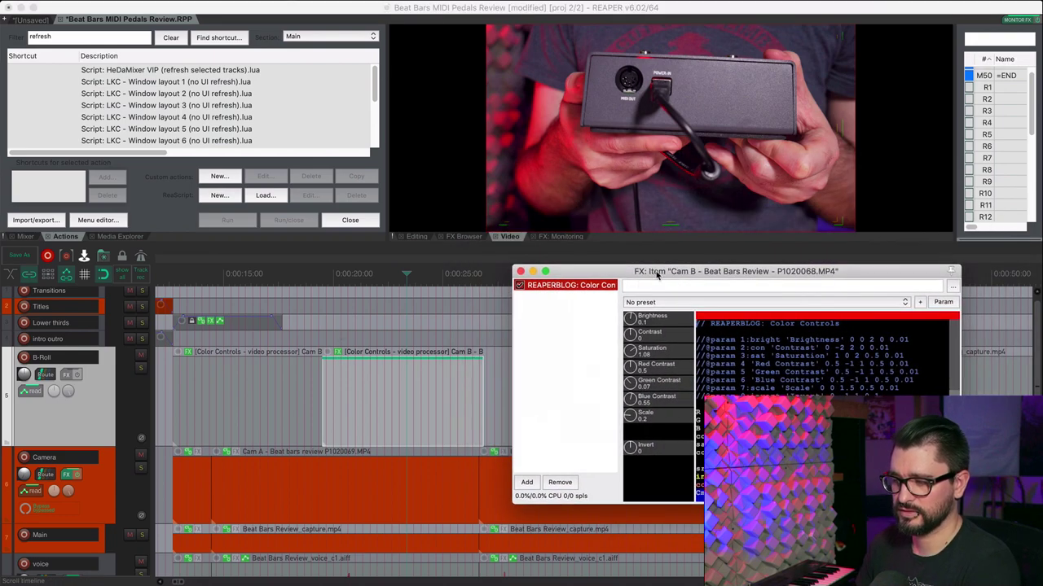
{"action": "left_click", "coordinate": [519, 286]}
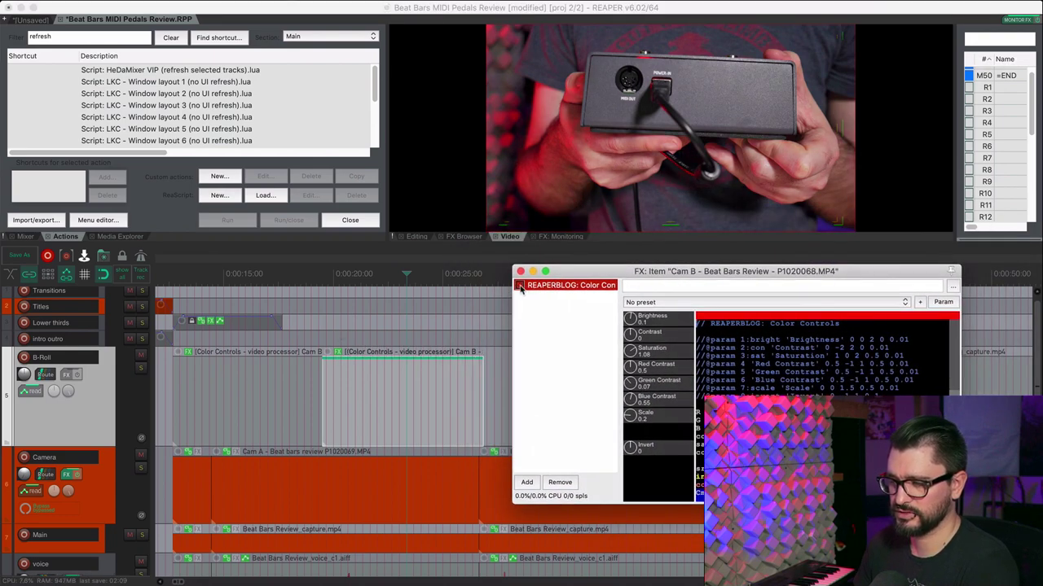
{"action": "left_click", "coordinate": [520, 271]}
Step: Select the yellow title item near 0:37 and move playback to around 0:50
{"action": "left_click", "coordinate": [766, 305]}
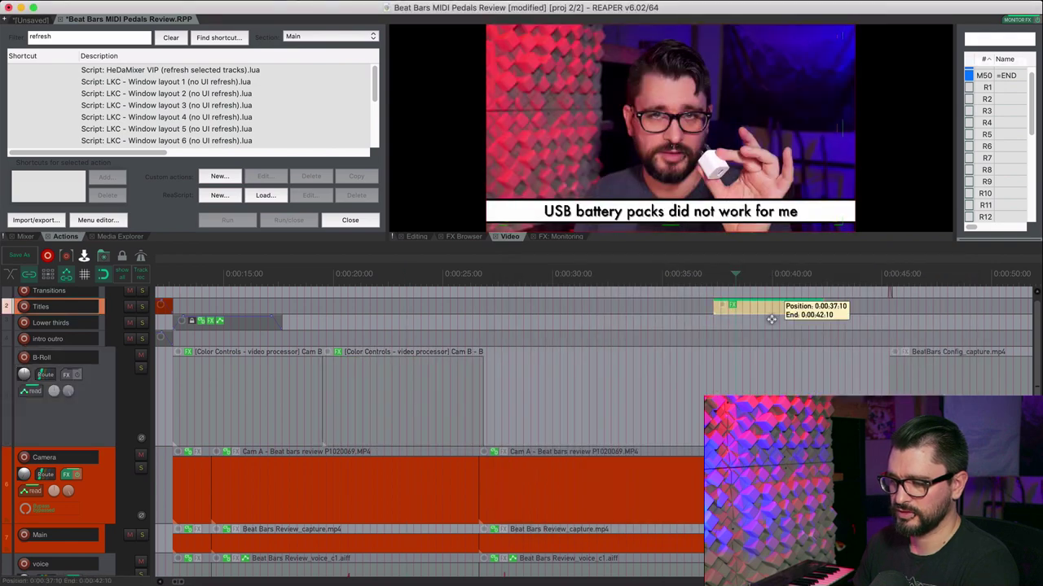
{"action": "scroll", "coordinate": [954, 333], "scroll_direction": "down", "scroll_amount": 1}
{"action": "left_click", "coordinate": [821, 344]}
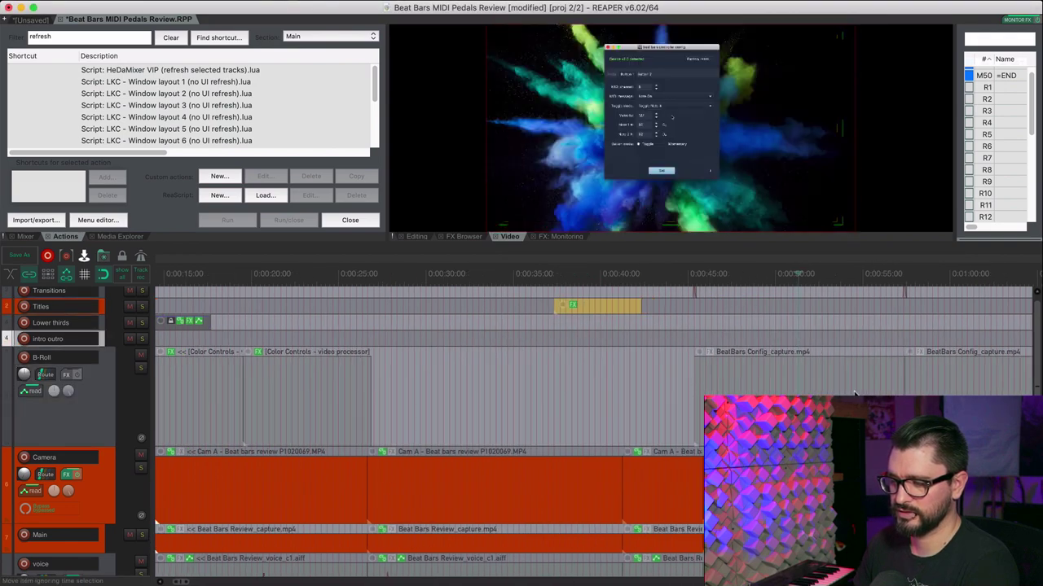
{"action": "scroll", "coordinate": [847, 383], "scroll_direction": "right", "scroll_amount": 5}
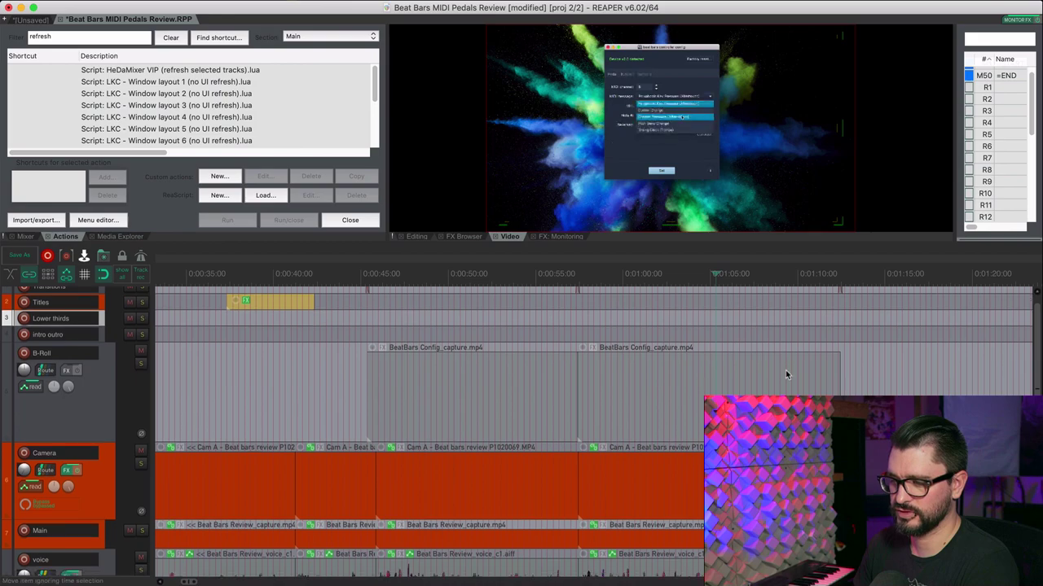
{"action": "scroll", "coordinate": [733, 358], "scroll_direction": "down", "scroll_amount": 2}
{"action": "scroll", "coordinate": [626, 388], "scroll_direction": "down", "scroll_amount": 2}
{"action": "scroll", "coordinate": [625, 385], "scroll_direction": "down", "scroll_amount": 1}
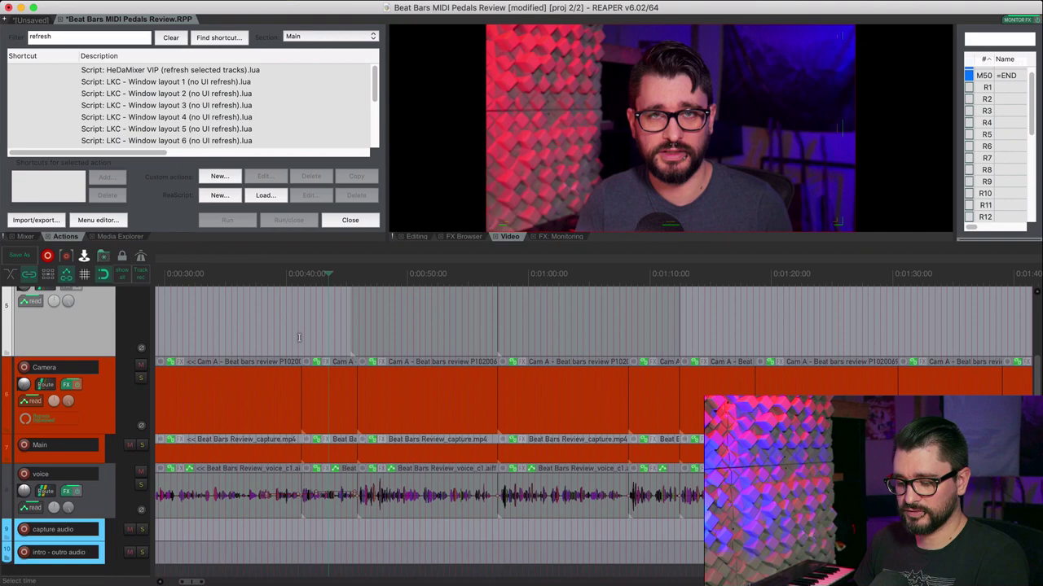
Step: Open Render to File and confirm H.264 video at 16000 kbps and AAC audio at 320 kbps
{"action": "scroll", "coordinate": [305, 366], "scroll_direction": "down", "scroll_amount": 5}
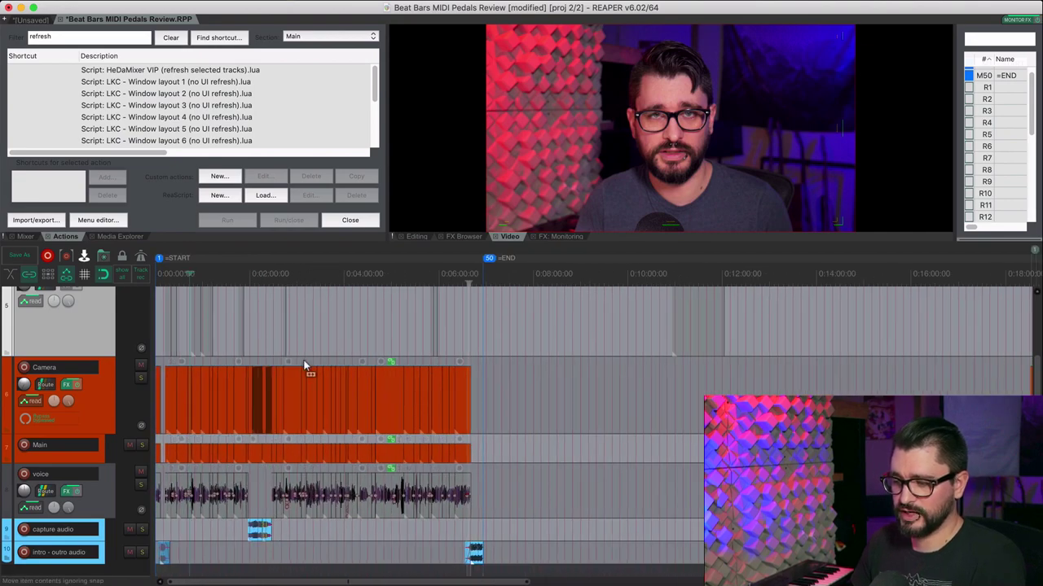
{"action": "left_click", "coordinate": [492, 273]}
{"action": "scroll", "coordinate": [469, 333], "scroll_direction": "up", "scroll_amount": 8}
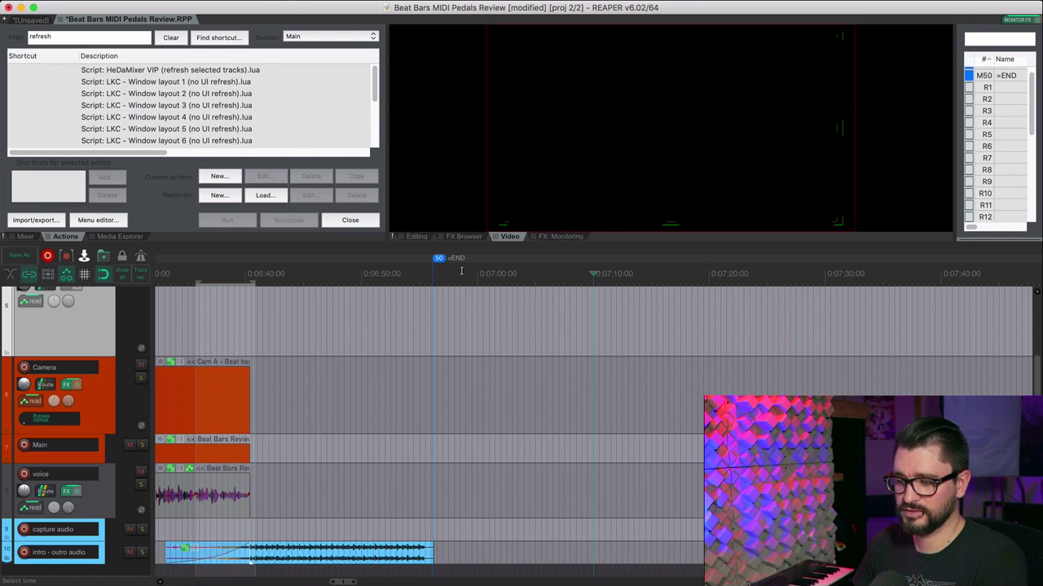
{"action": "scroll", "coordinate": [440, 279], "scroll_direction": "down", "scroll_amount": 8}
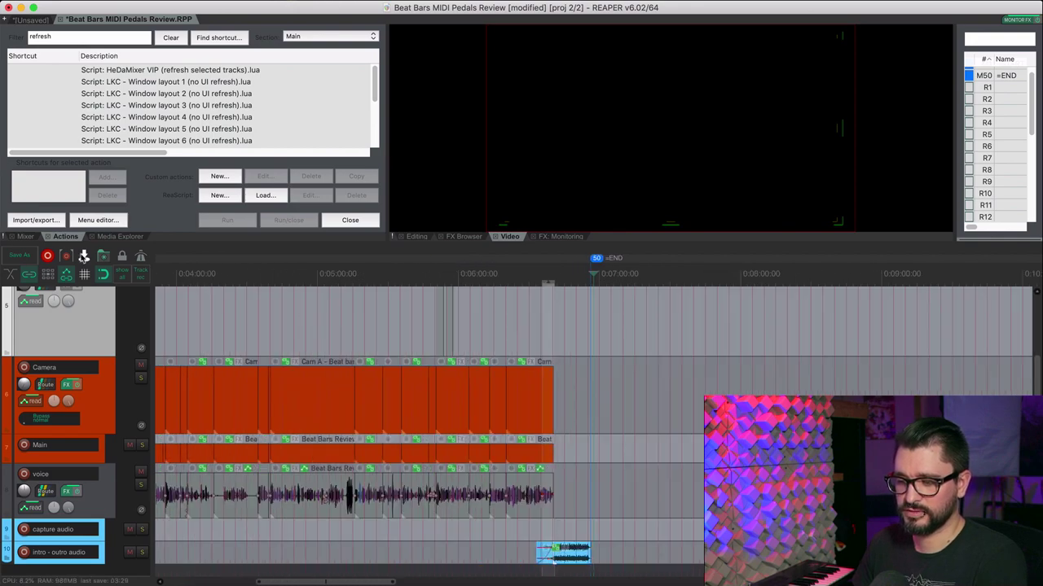
{"action": "left_click", "coordinate": [82, 257]}
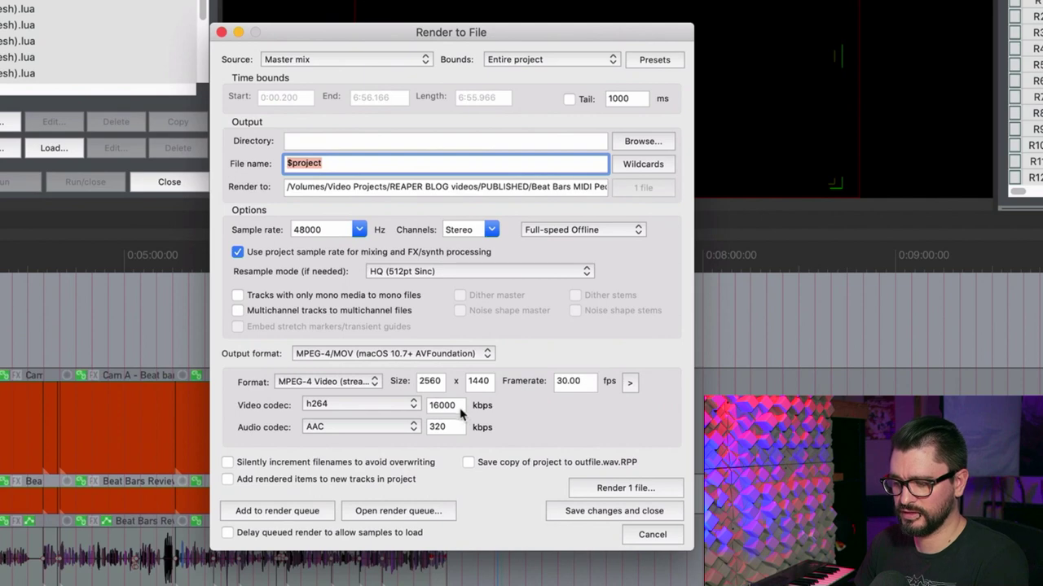
{"action": "left_click", "coordinate": [457, 409]}
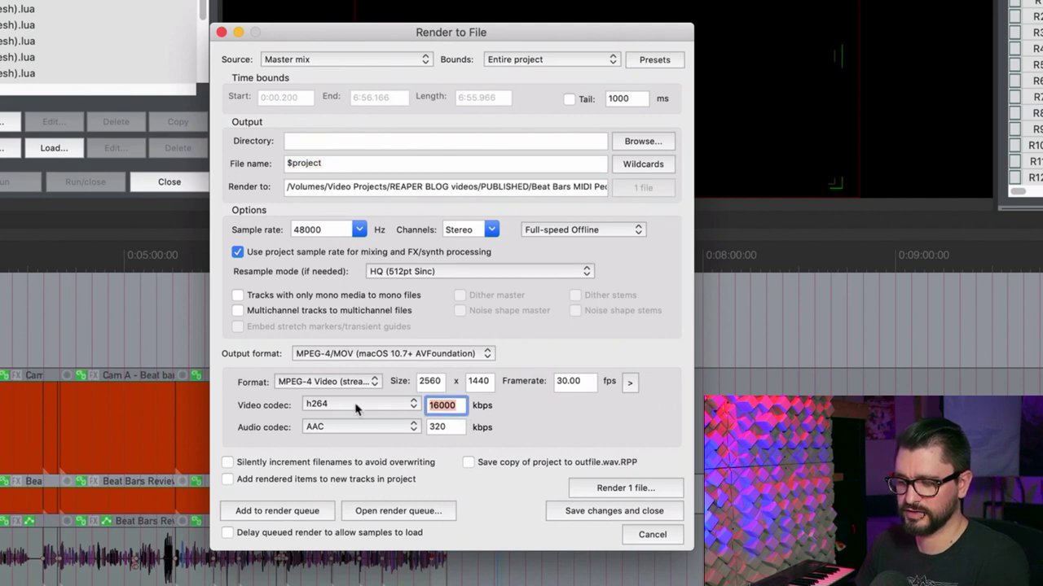
{"action": "left_click", "coordinate": [447, 432]}
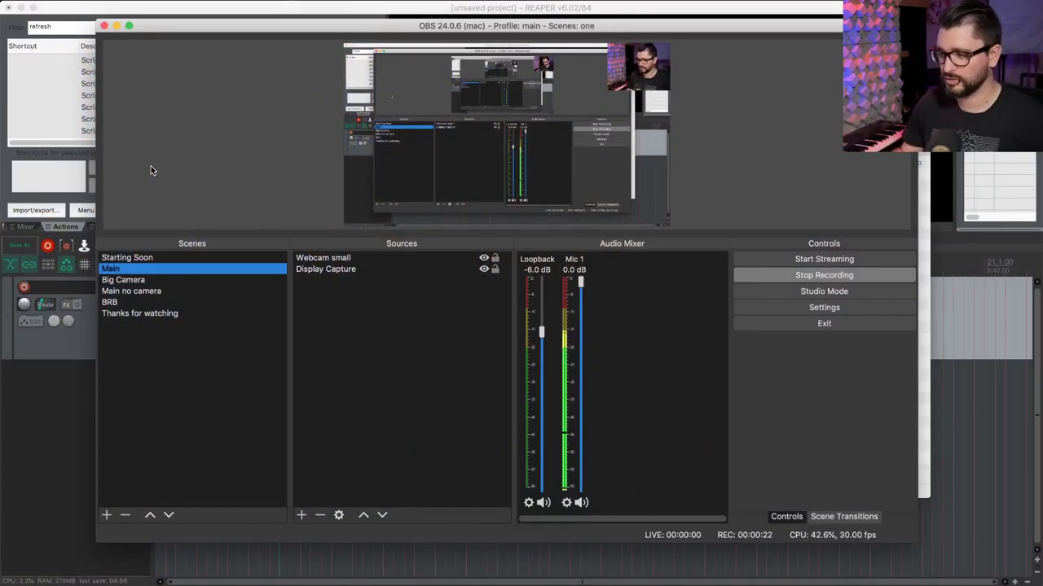
Step: Cycle OBS scenes Starting Soon, Big Camera, Main no camera, BRB back to Main; select the .RPP
{"action": "left_click", "coordinate": [158, 258]}
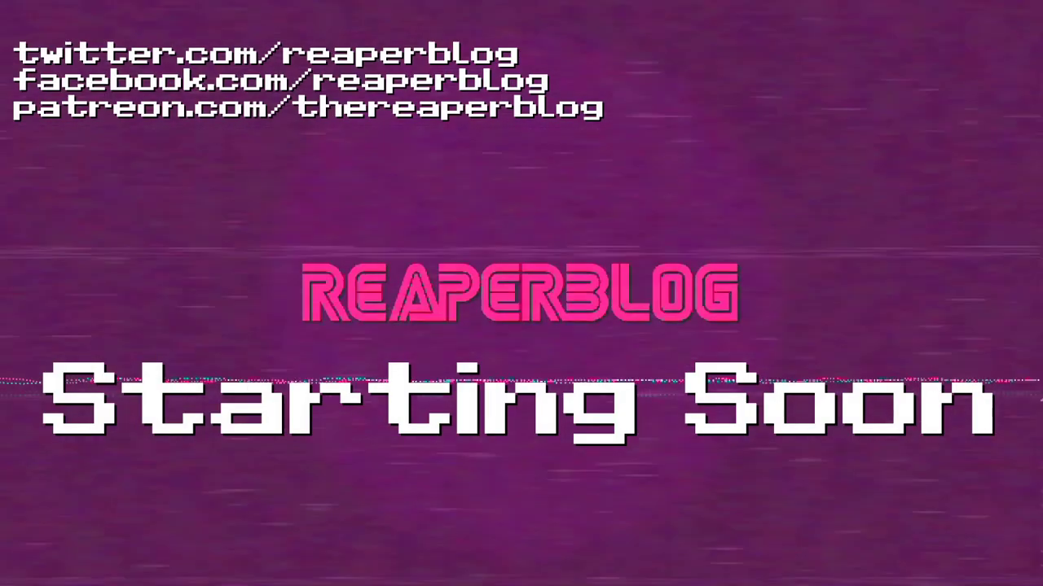
{"action": "left_click", "coordinate": [158, 270]}
{"action": "left_click", "coordinate": [153, 281]}
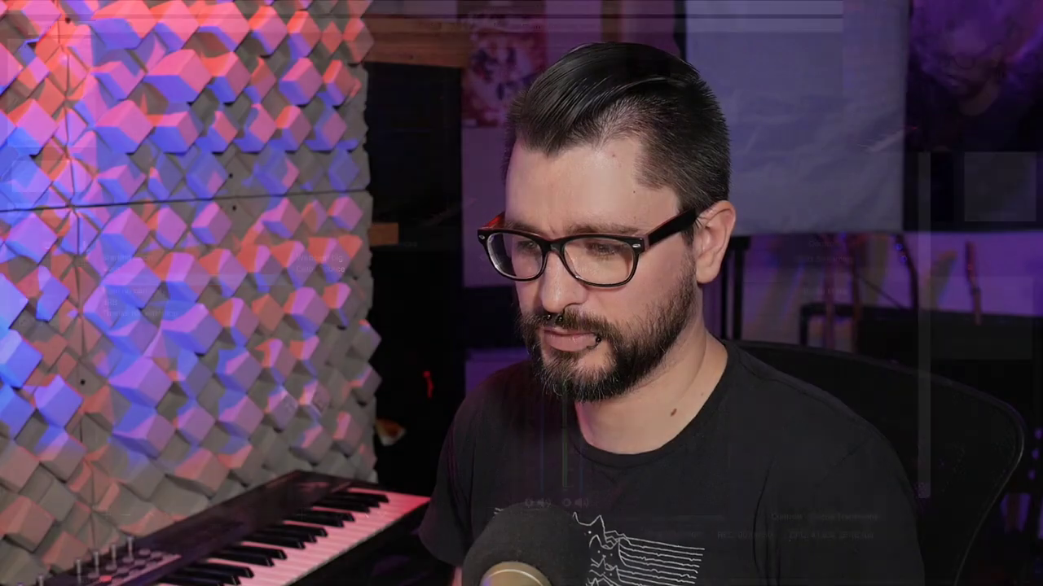
{"action": "left_click", "coordinate": [159, 290]}
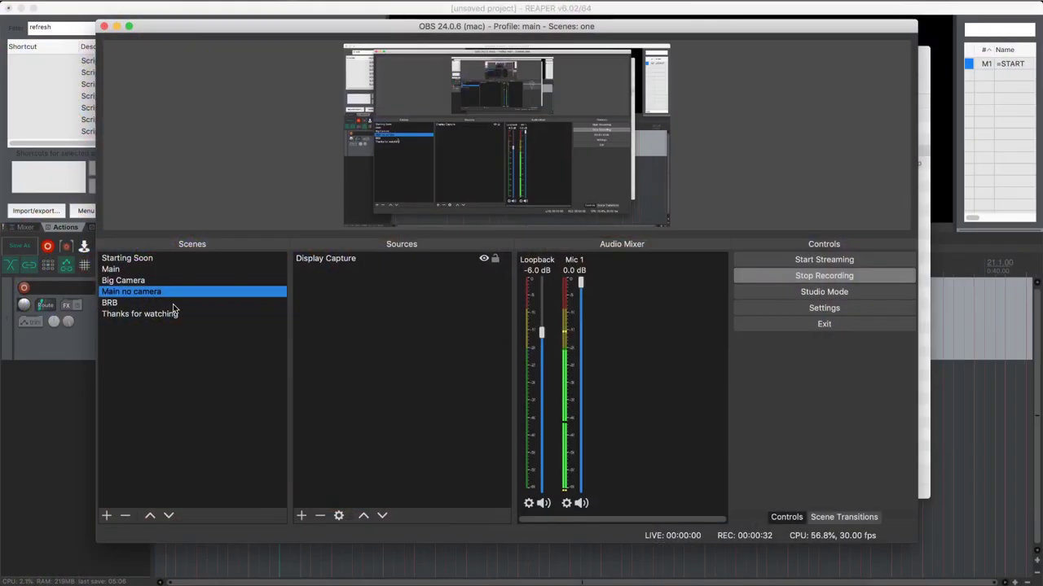
{"action": "left_click", "coordinate": [162, 303]}
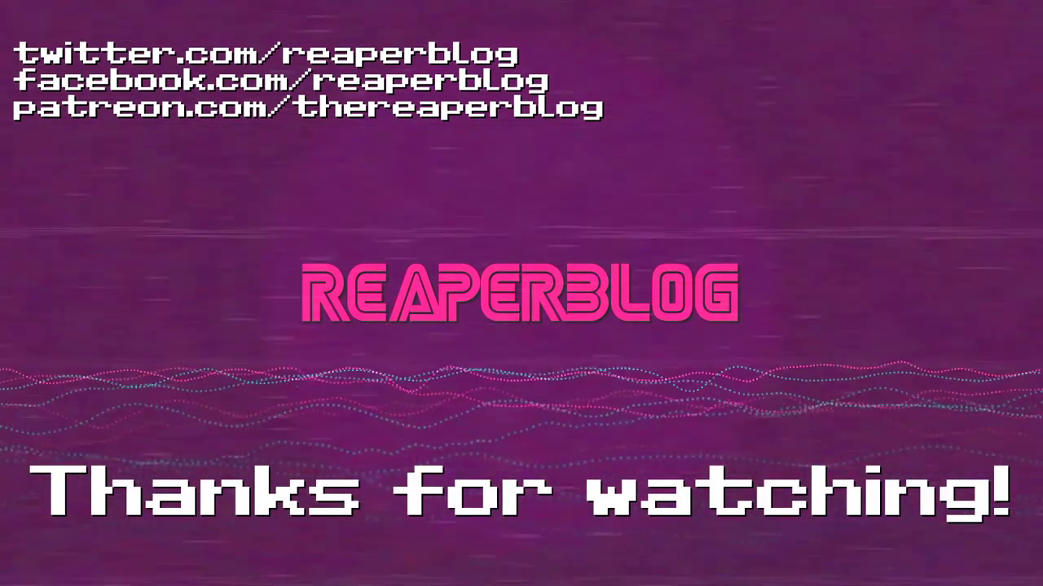
{"action": "left_click", "coordinate": [181, 270]}
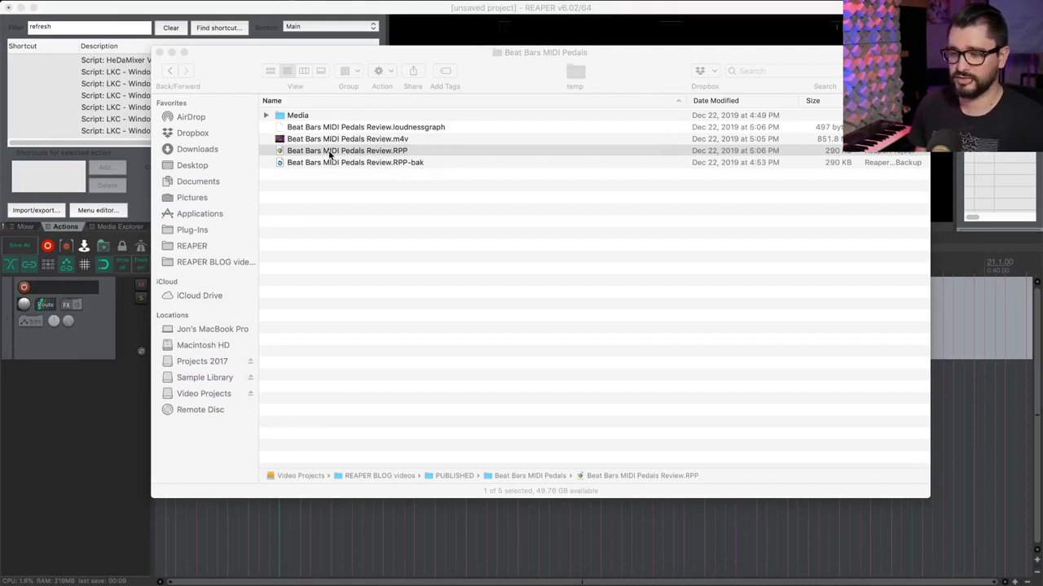
{"action": "left_click", "coordinate": [339, 390]}
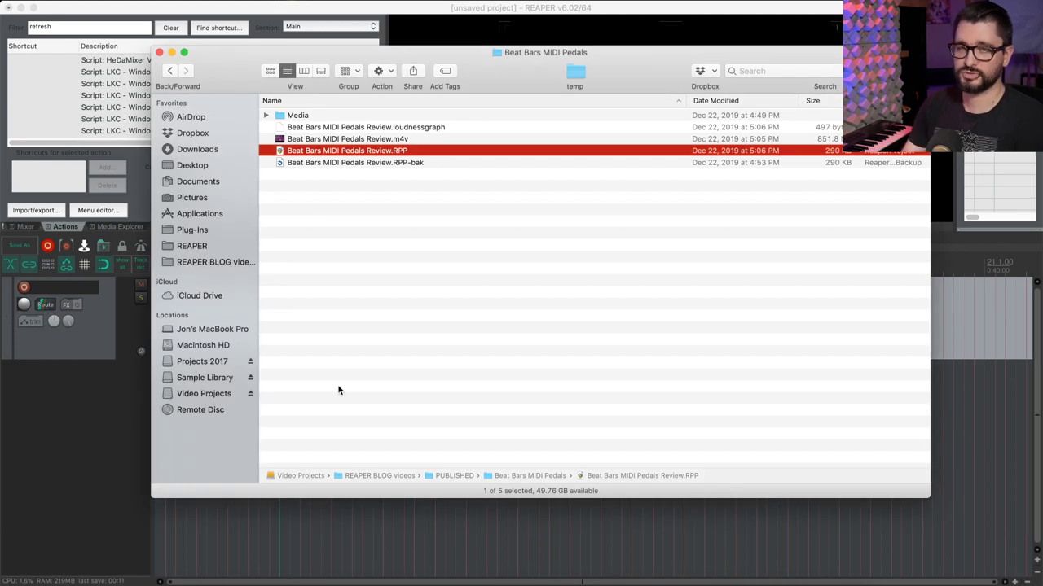